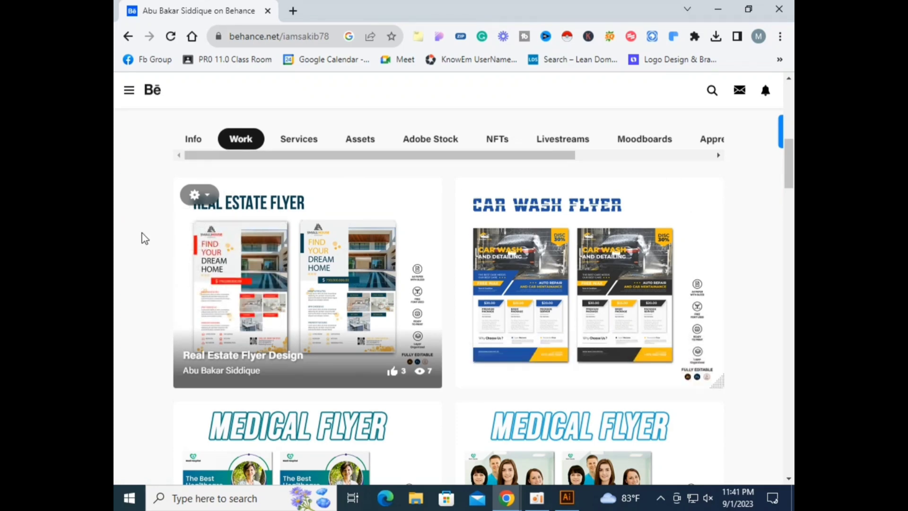
# Step: Open your own Behance profile page from the navigation menu
pyautogui.scroll(-6, 447, 243)
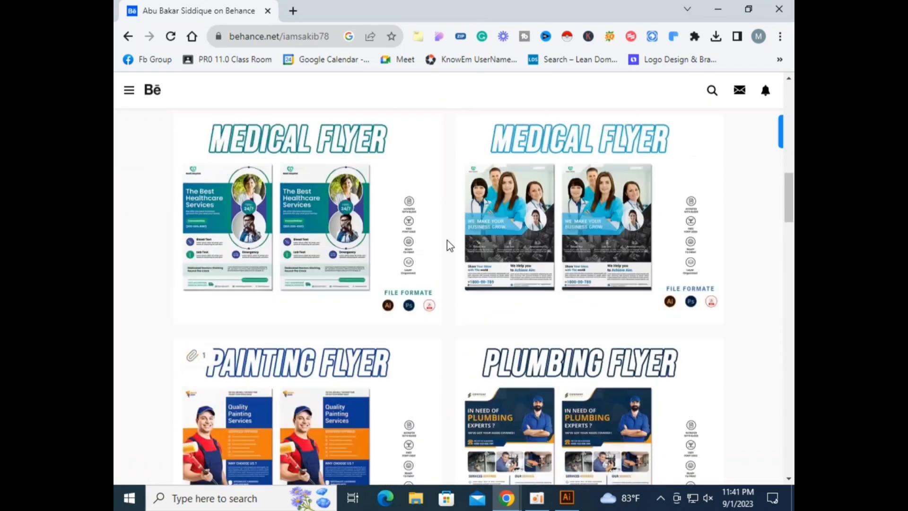
pyautogui.scroll(7, 449, 243)
pyautogui.scroll(1, 116, 147)
pyautogui.click(769, 93)
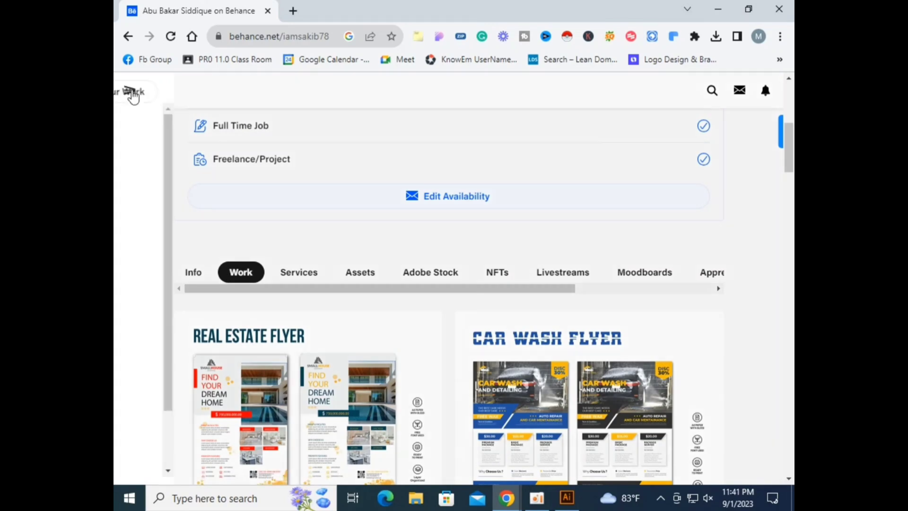
pyautogui.click(130, 93)
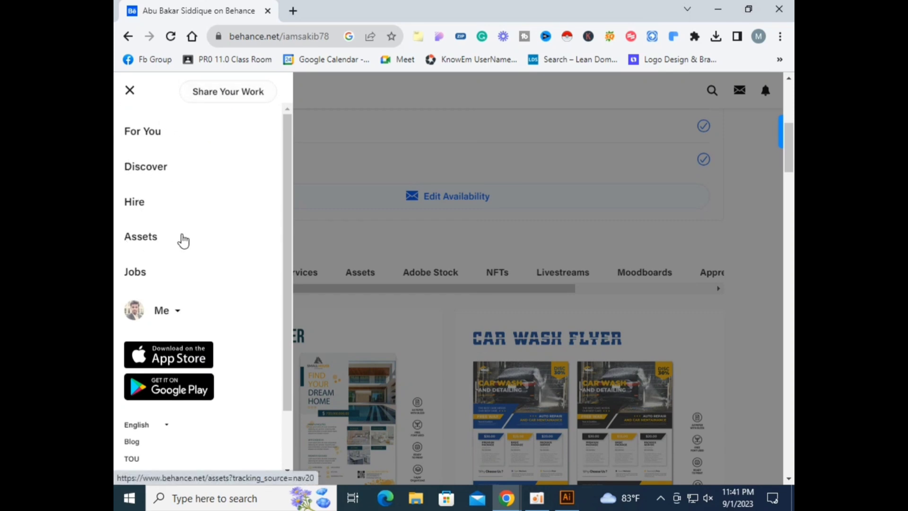
pyautogui.click(178, 314)
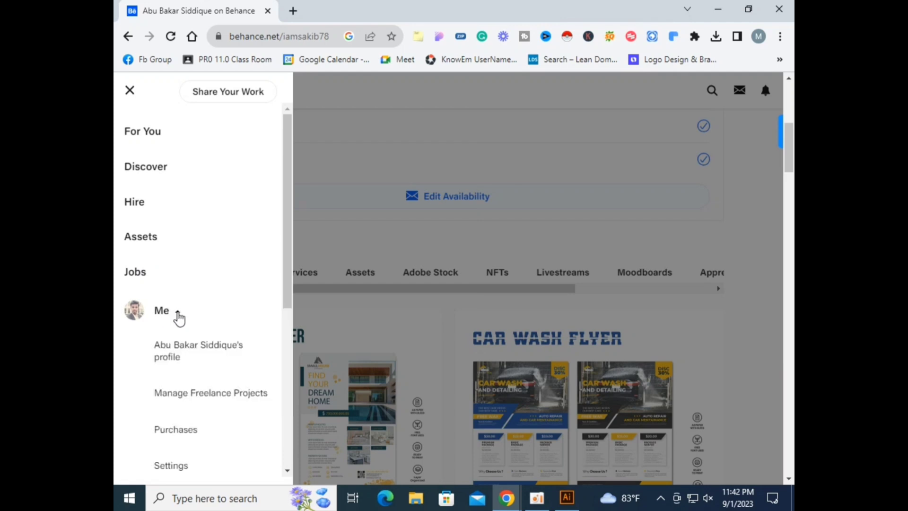
pyautogui.click(179, 351)
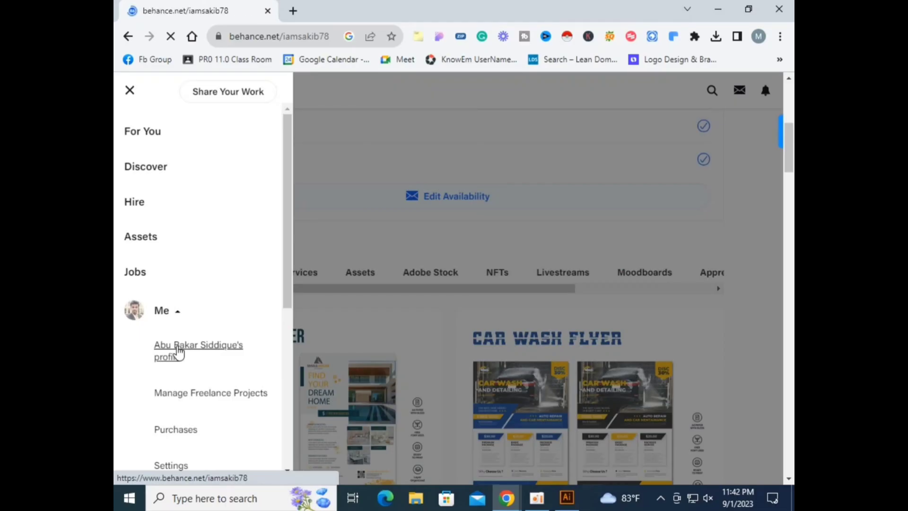
pyautogui.click(179, 353)
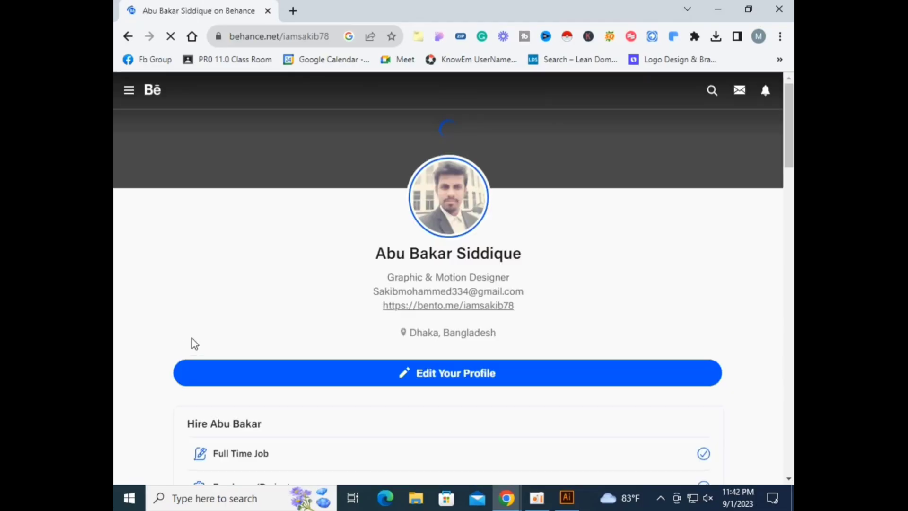
# Step: Switch to the profile's Drafts tab
pyautogui.scroll(-8, 342, 363)
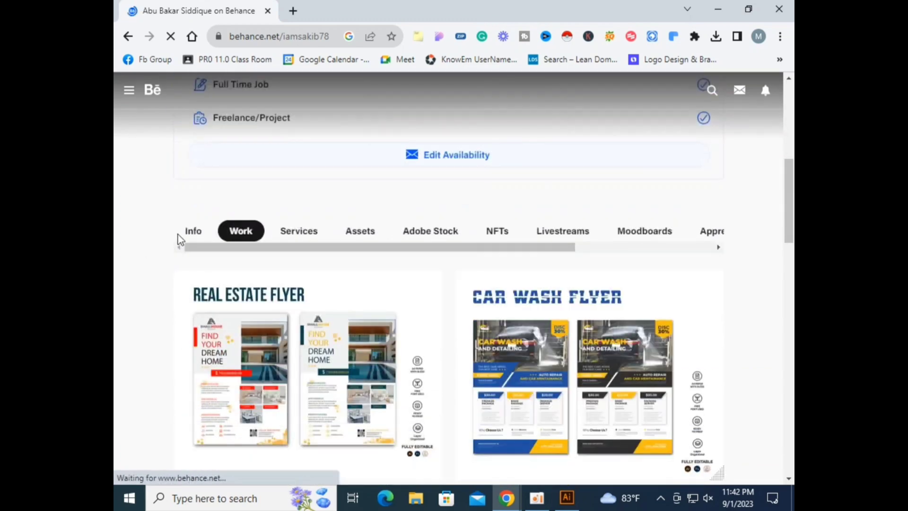
pyautogui.scroll(-4, 305, 276)
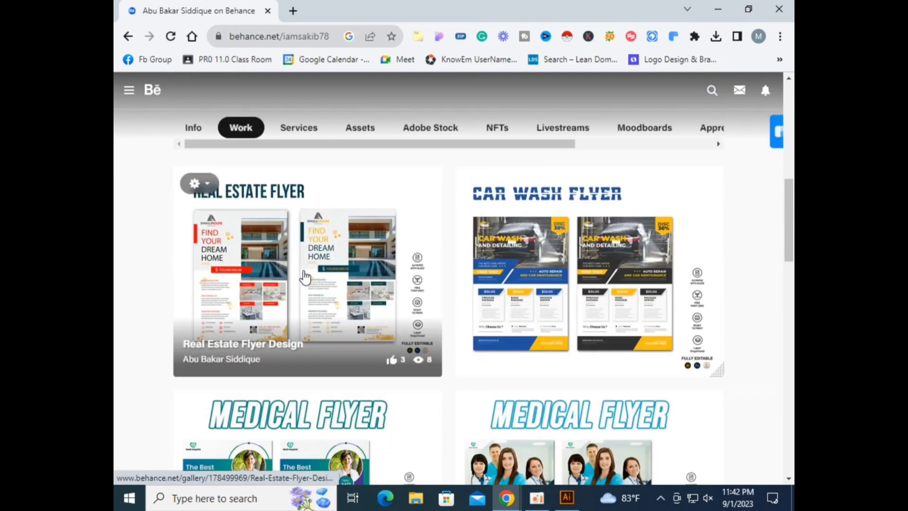
pyautogui.scroll(-2, 305, 276)
pyautogui.scroll(4, 318, 286)
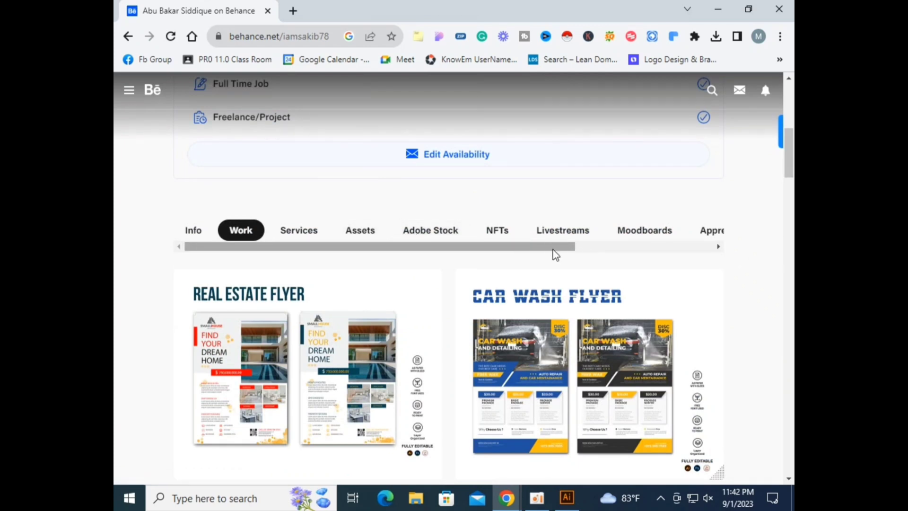
pyautogui.moveTo(553, 251); pyautogui.dragTo(699, 253)
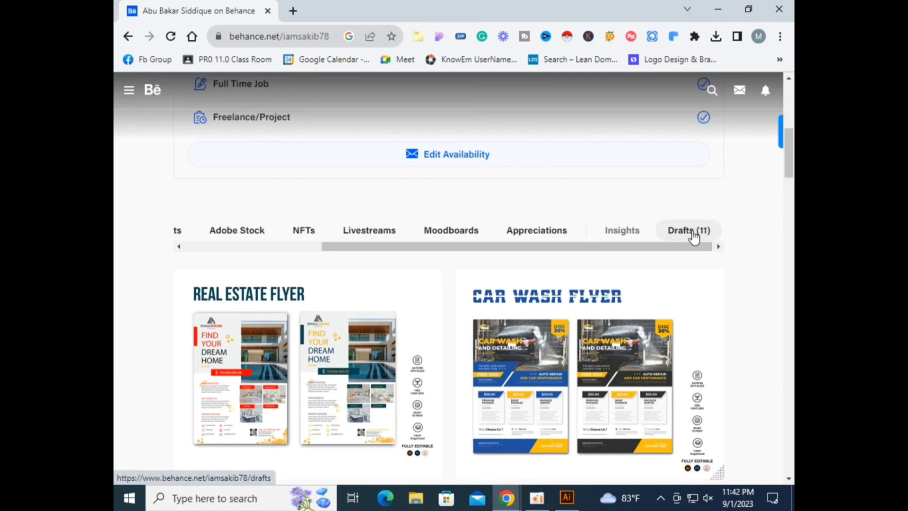
pyautogui.click(694, 236)
# Step: Start a new project from the drafts list
pyautogui.scroll(-10, 272, 334)
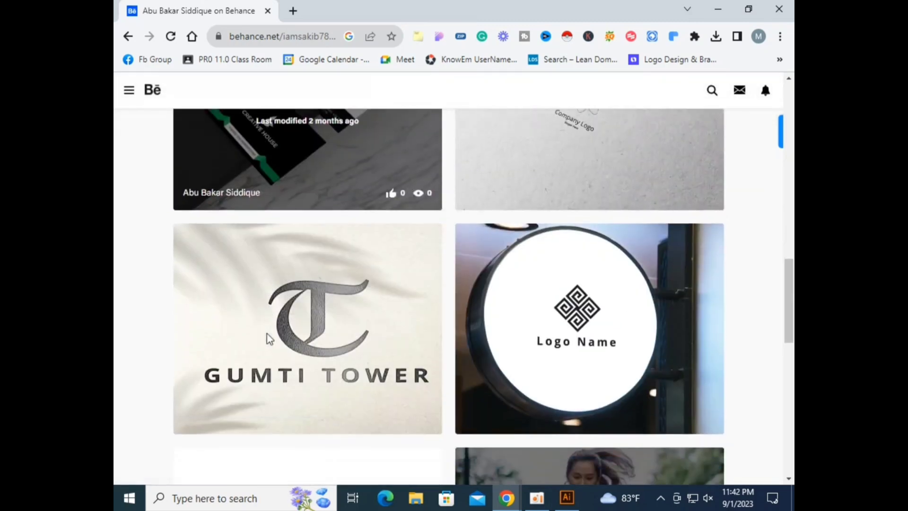
pyautogui.scroll(-13, 266, 332)
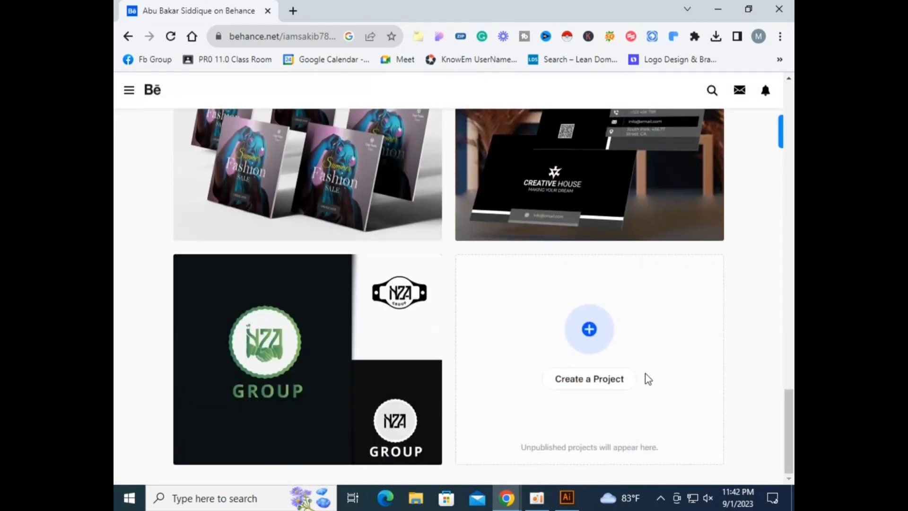
pyautogui.click(585, 378)
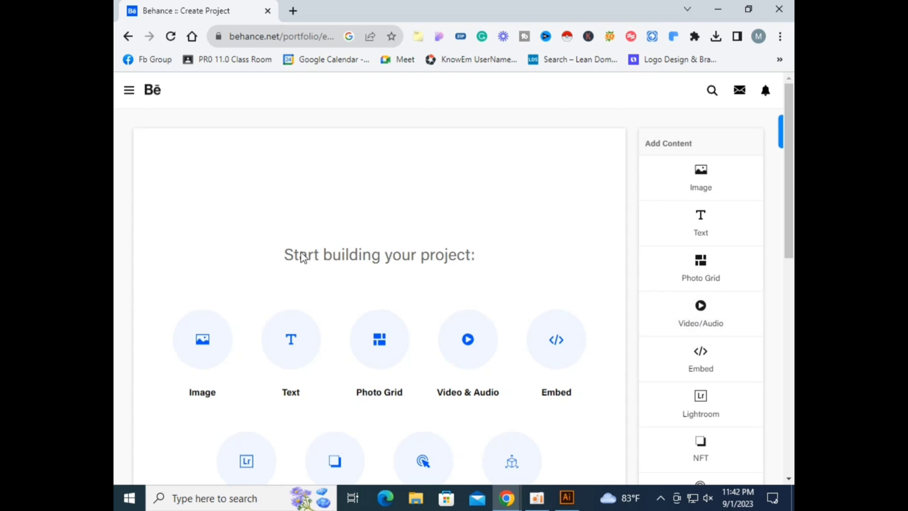
# Step: Upload the images 01_Flyer-Mockup, 2, 3 and 5 into the new project
pyautogui.click(185, 354)
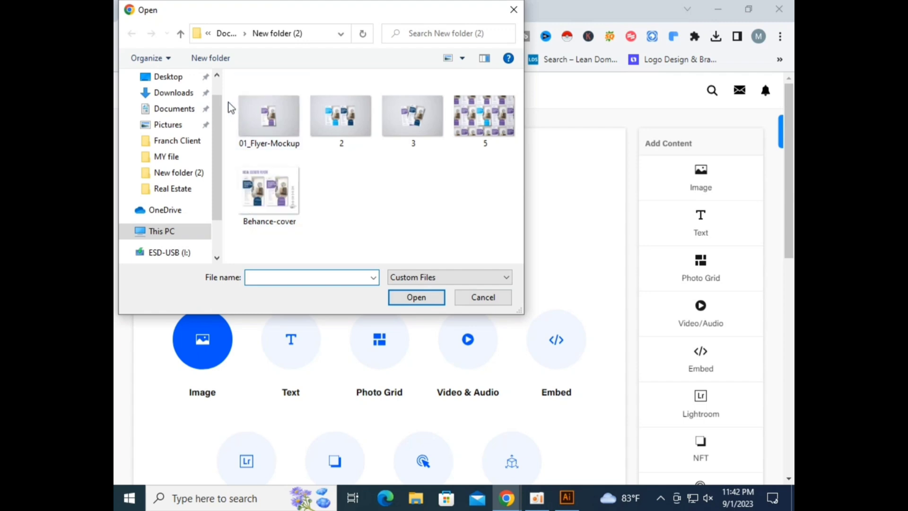
pyautogui.moveTo(228, 101); pyautogui.dragTo(495, 151)
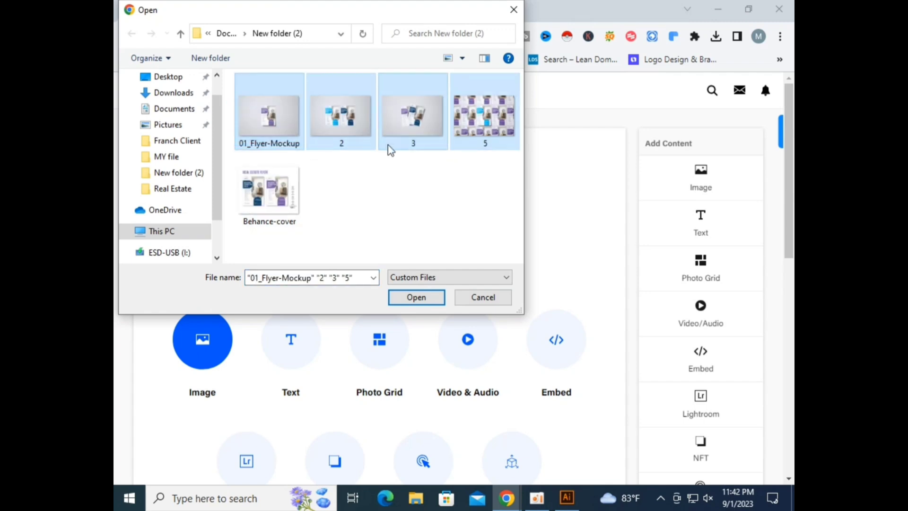
pyautogui.click(416, 297)
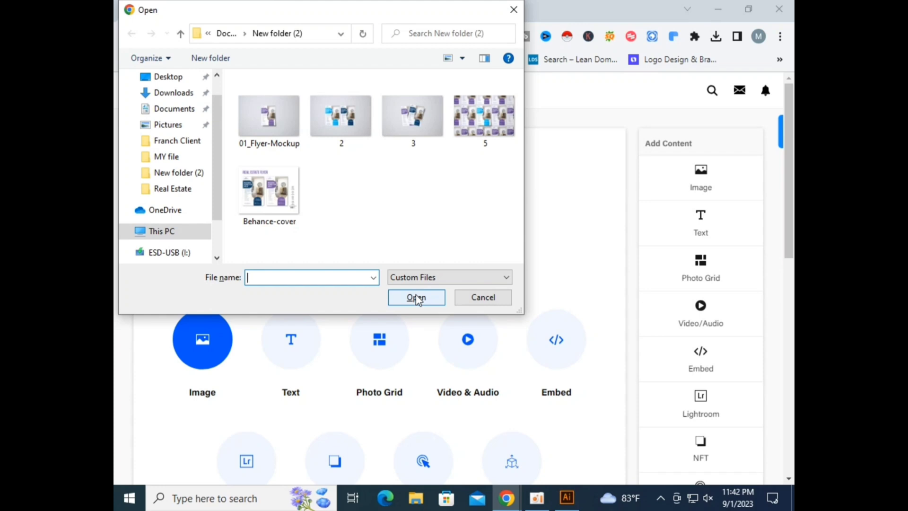
pyautogui.click(476, 299)
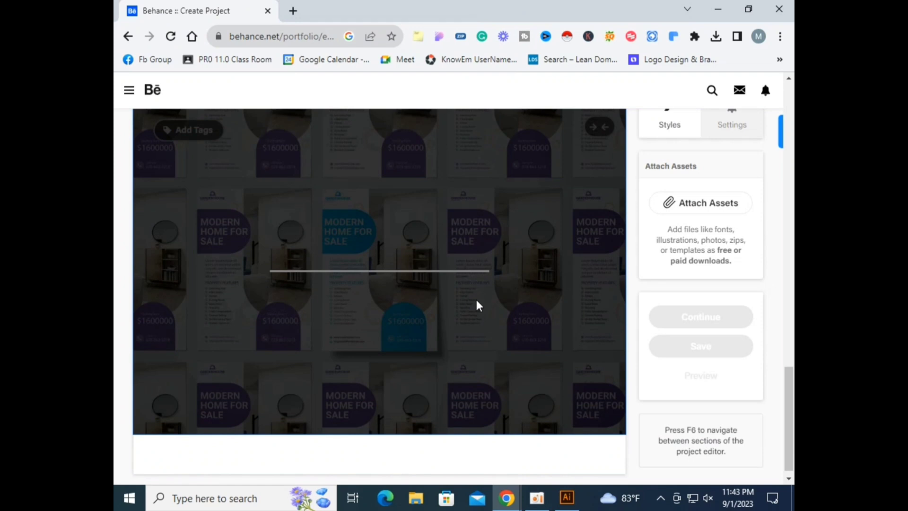
# Step: Set the project styles to background color F0F0F0 and content spacing 28 px
pyautogui.scroll(7, 475, 300)
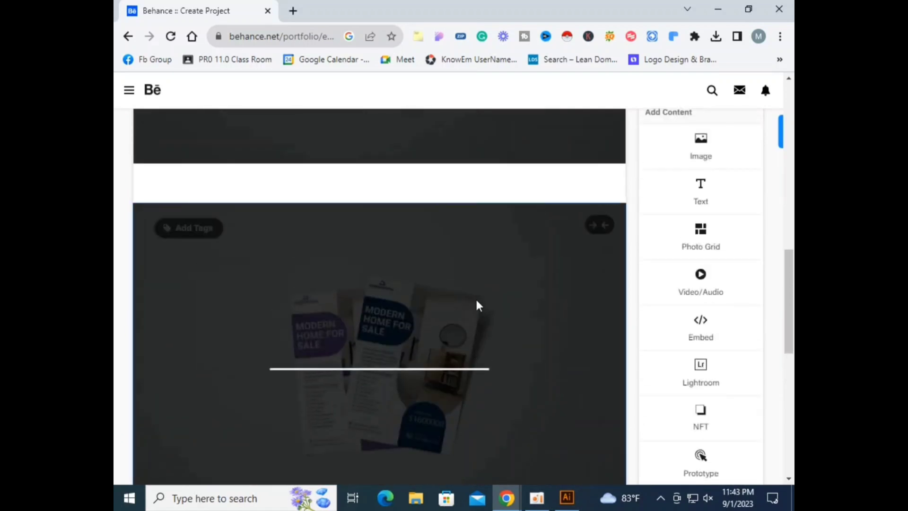
pyautogui.scroll(10, 475, 299)
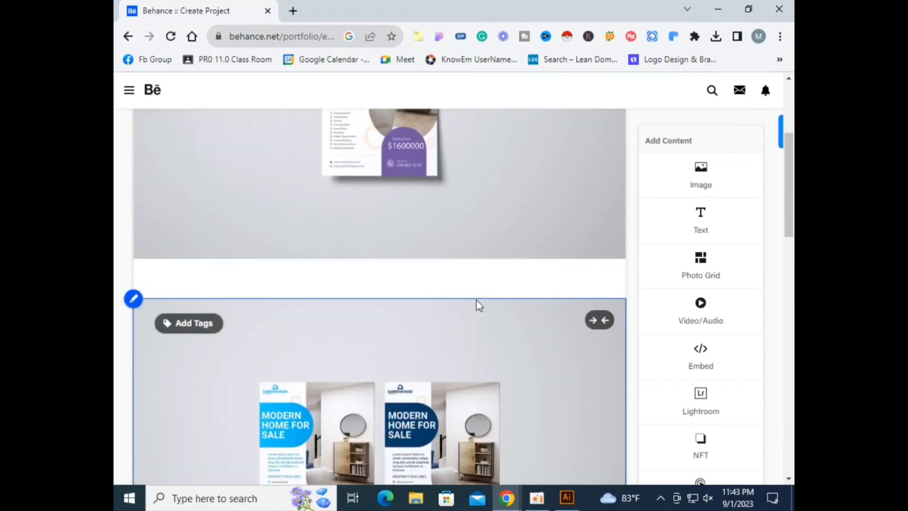
pyautogui.scroll(-15, 476, 299)
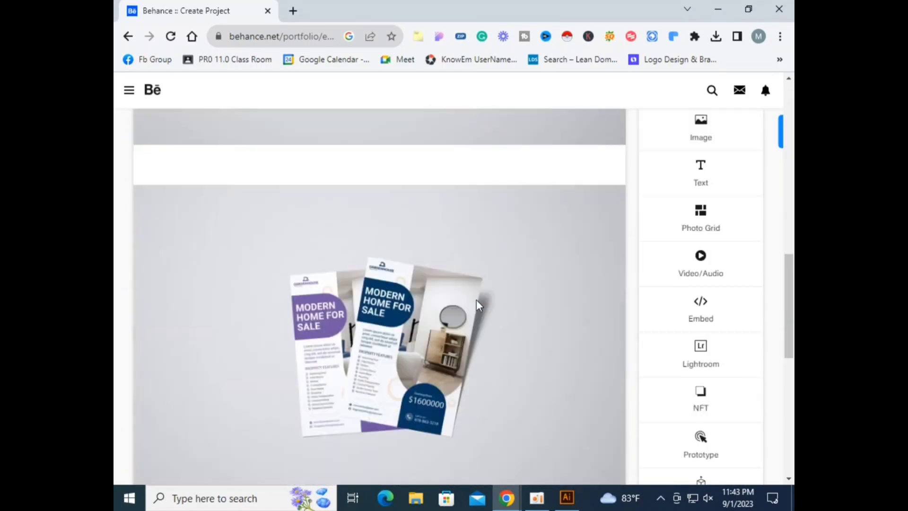
pyautogui.scroll(-2, 476, 299)
pyautogui.scroll(5, 475, 300)
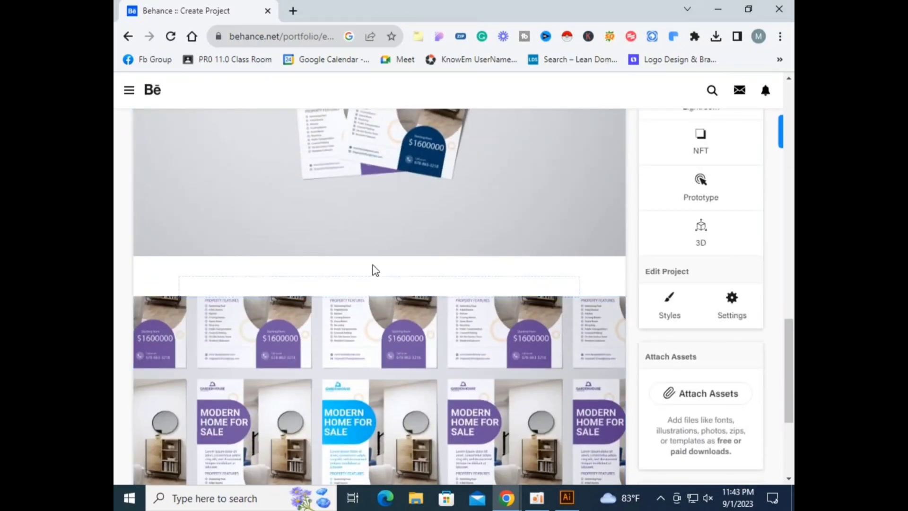
pyautogui.moveTo(544, 290)
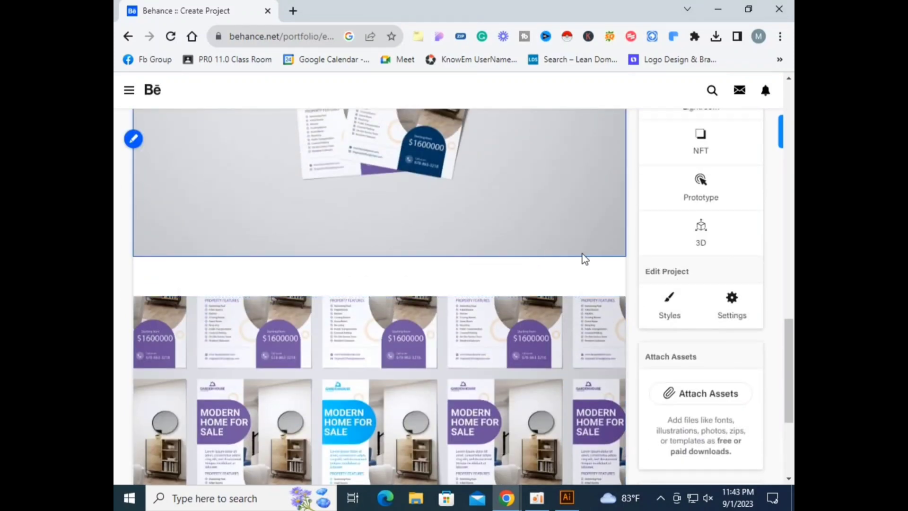
pyautogui.click(668, 305)
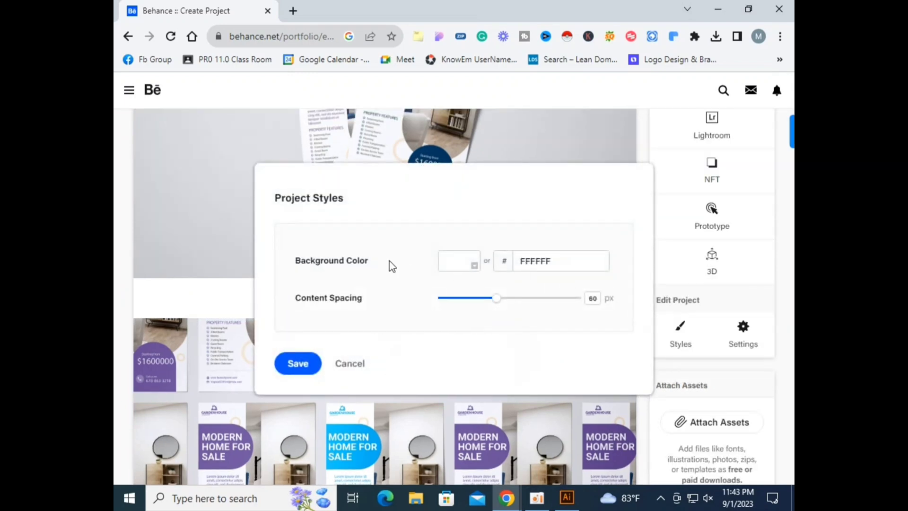
pyautogui.moveTo(497, 301); pyautogui.dragTo(470, 312)
pyautogui.click(455, 268)
pyautogui.moveTo(491, 283); pyautogui.dragTo(433, 278)
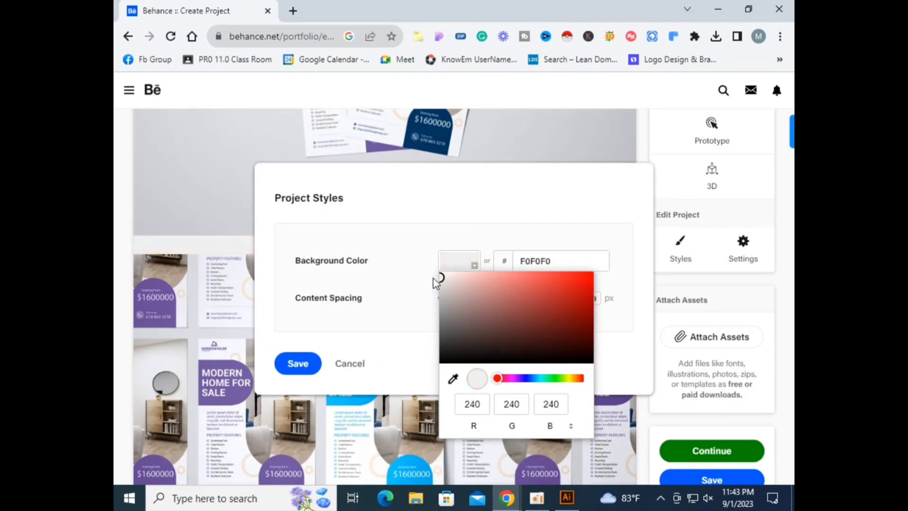
pyautogui.click(305, 363)
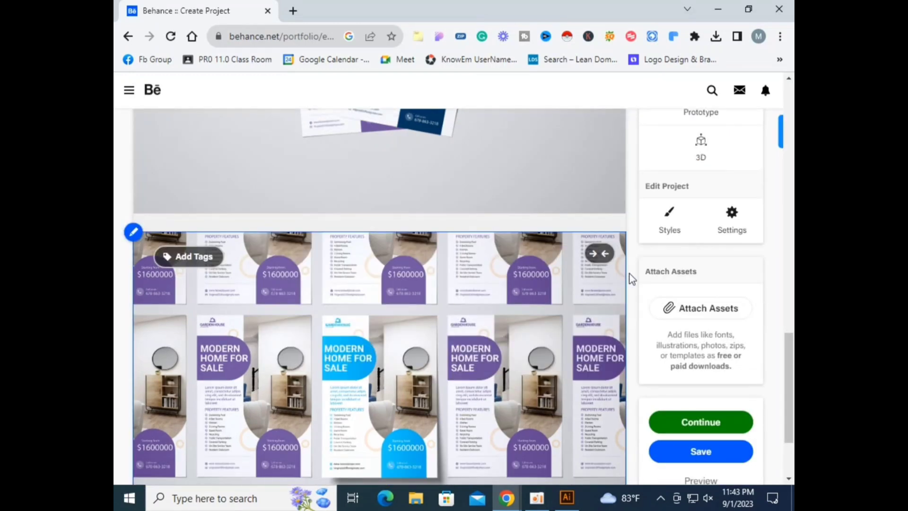
# Step: Reduce the project's content spacing to 0 px
pyautogui.click(669, 217)
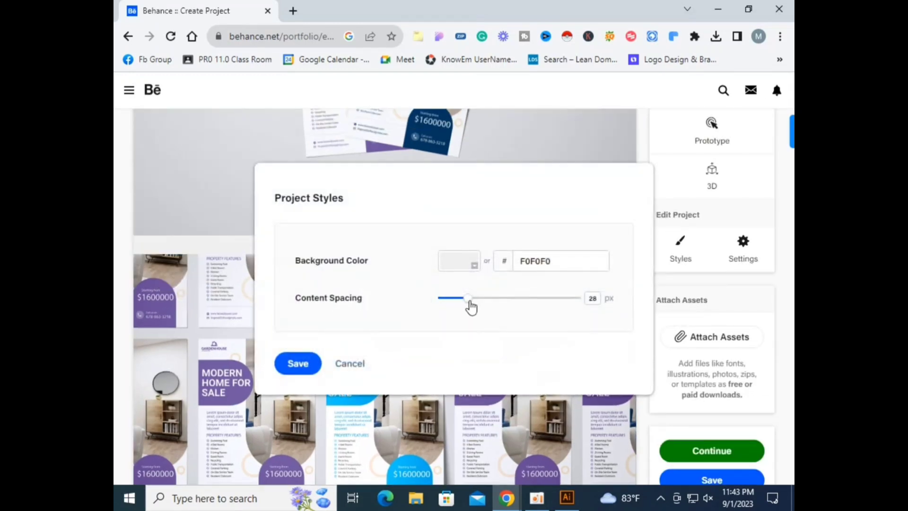
pyautogui.moveTo(471, 307); pyautogui.dragTo(428, 309)
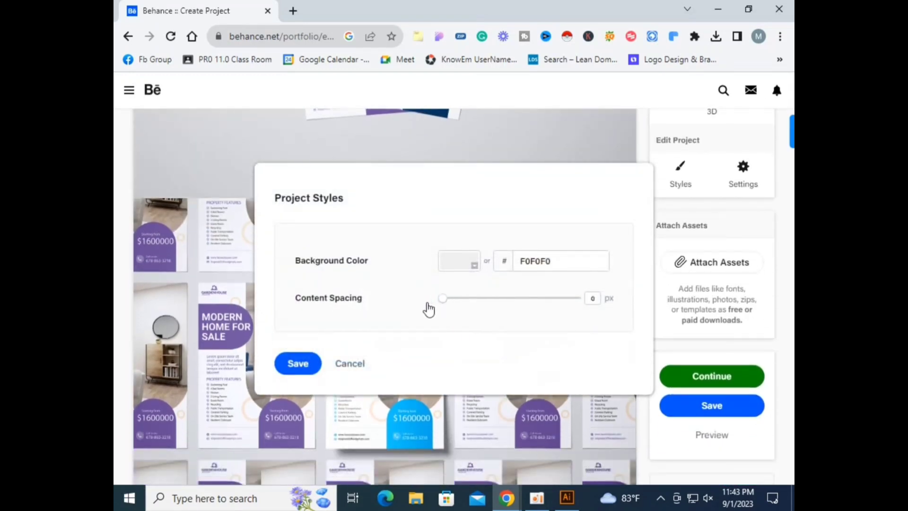
pyautogui.click(298, 363)
# Step: Insert a text block above the first image and paste the flyer's description text
pyautogui.scroll(10, 290, 367)
pyautogui.scroll(7, 290, 367)
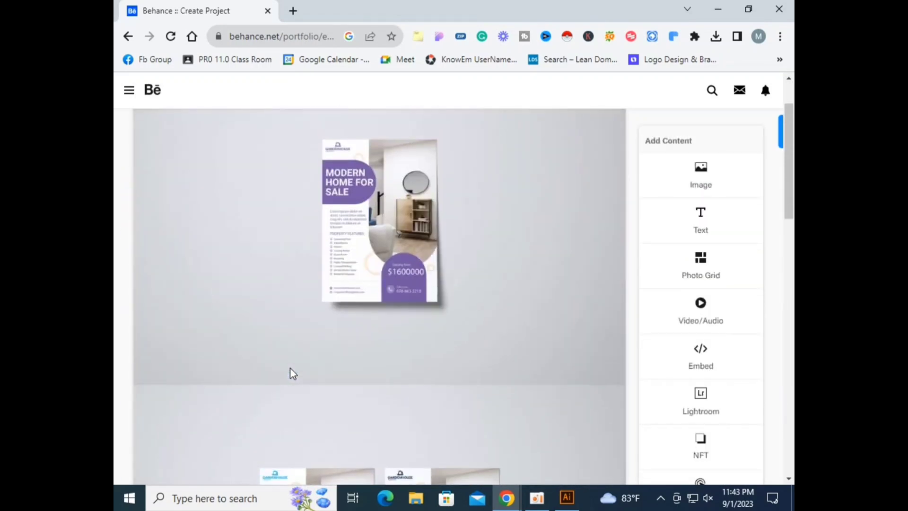
pyautogui.moveTo(347, 138)
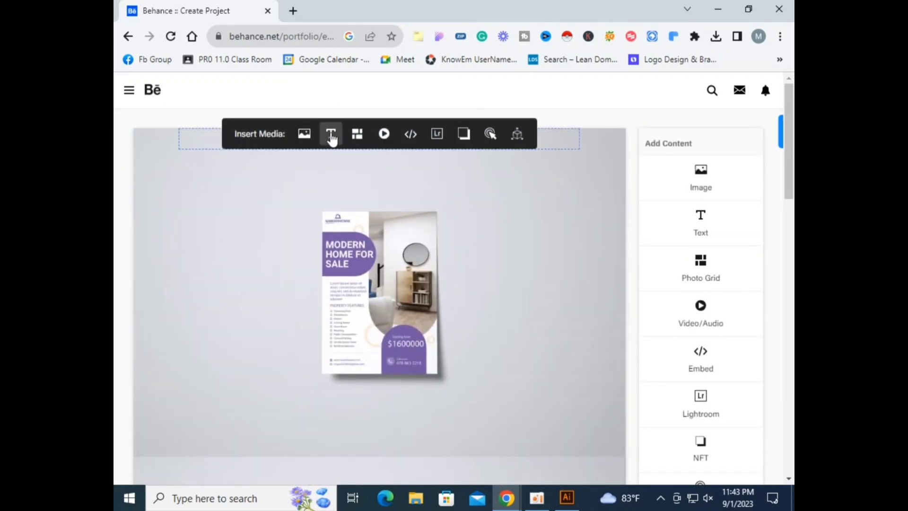
pyautogui.click(331, 135)
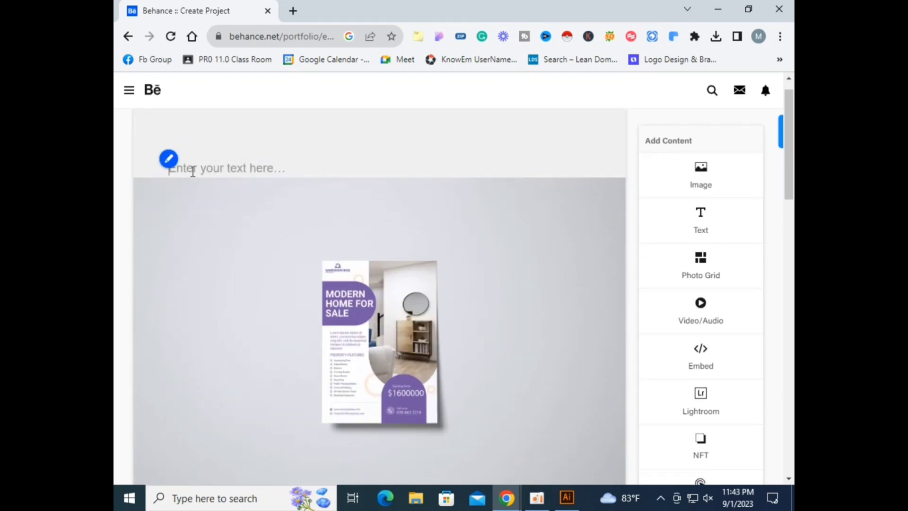
pyautogui.hotkey('ctrl', 'v')
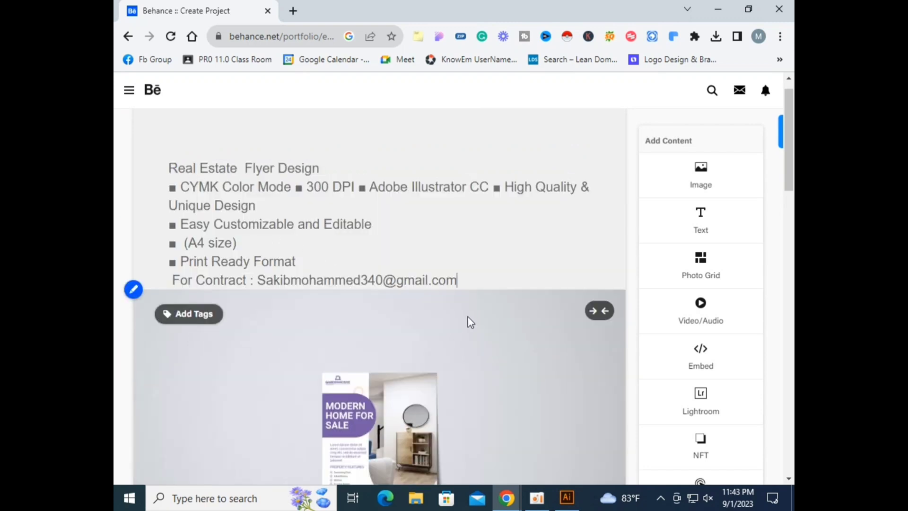
# Step: Center-align the whole description text and make it italic
pyautogui.moveTo(461, 284); pyautogui.dragTo(137, 148)
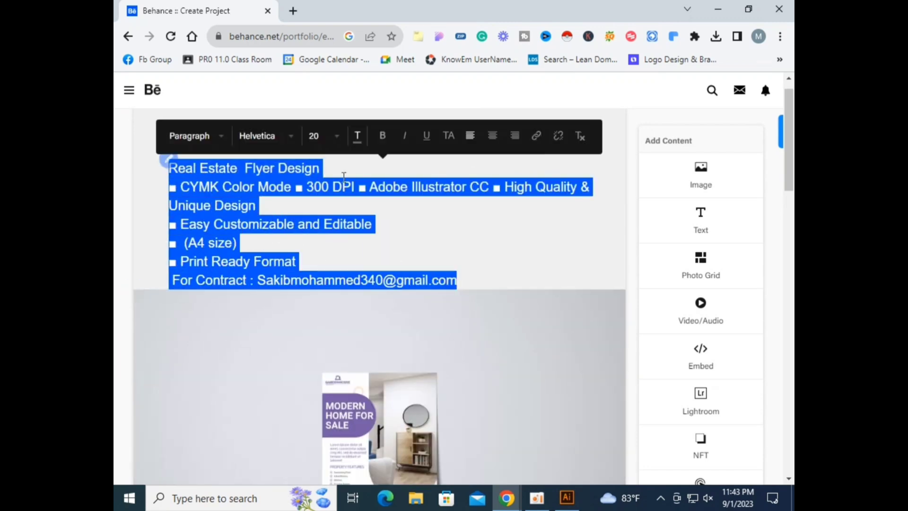
pyautogui.click(493, 137)
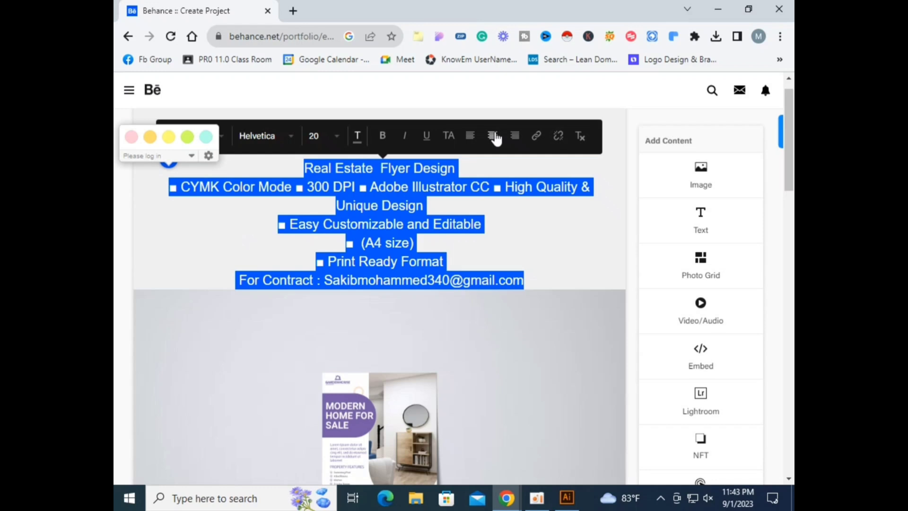
pyautogui.click(510, 216)
pyautogui.moveTo(281, 170); pyautogui.dragTo(559, 282)
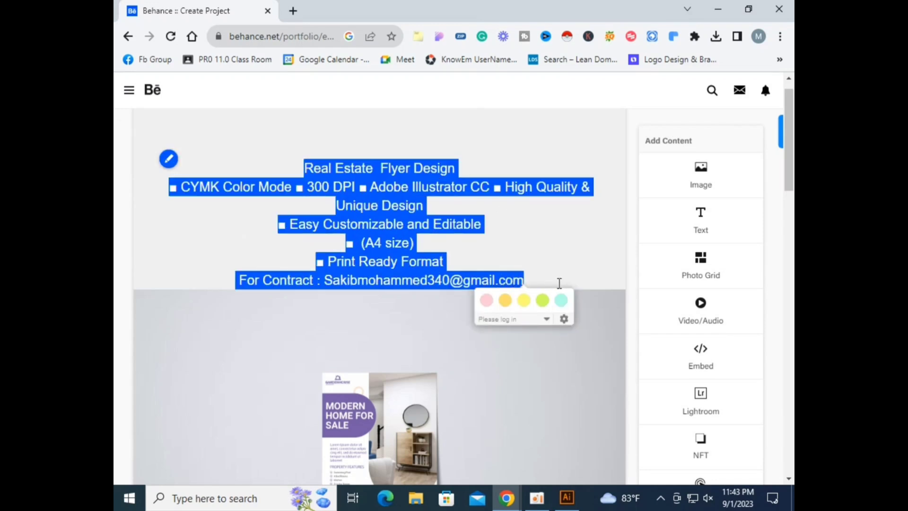
pyautogui.click(402, 137)
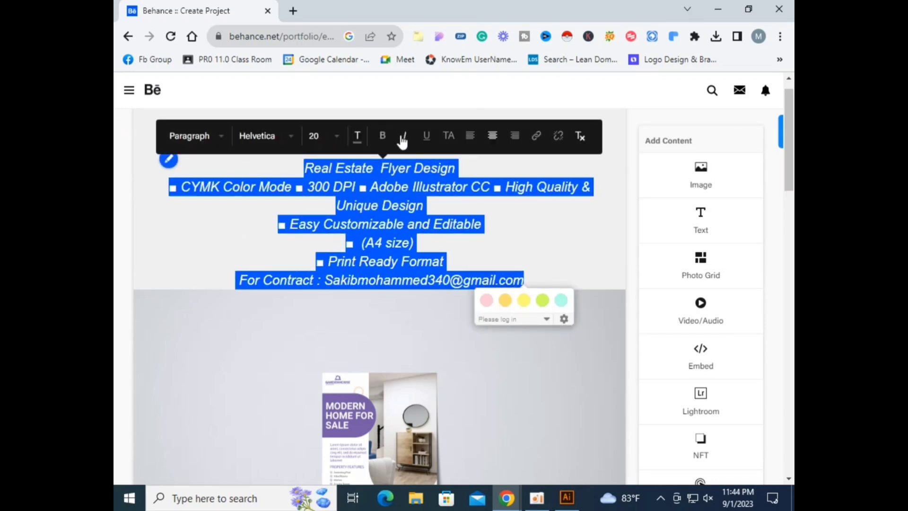
# Step: Remove the italic from the description text and set its text color to black (000000)
pyautogui.click(403, 138)
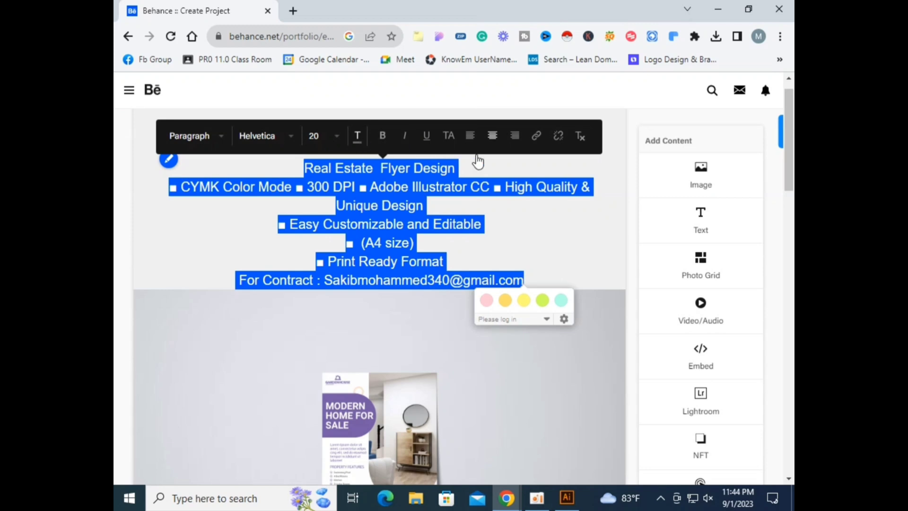
pyautogui.click(356, 135)
pyautogui.click(371, 164)
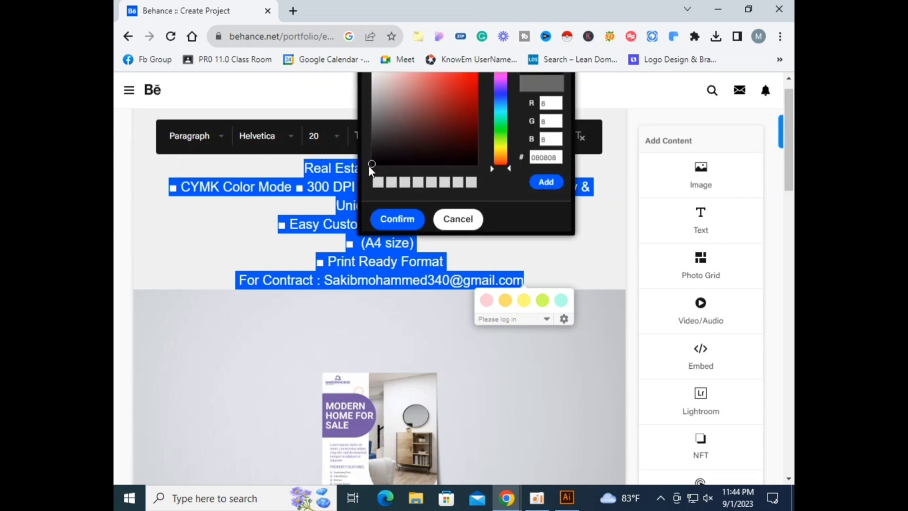
pyautogui.click(394, 218)
# Step: Make the "Real Estate Flyer Design" heading line bold with font size 25
pyautogui.moveTo(297, 170); pyautogui.dragTo(470, 168)
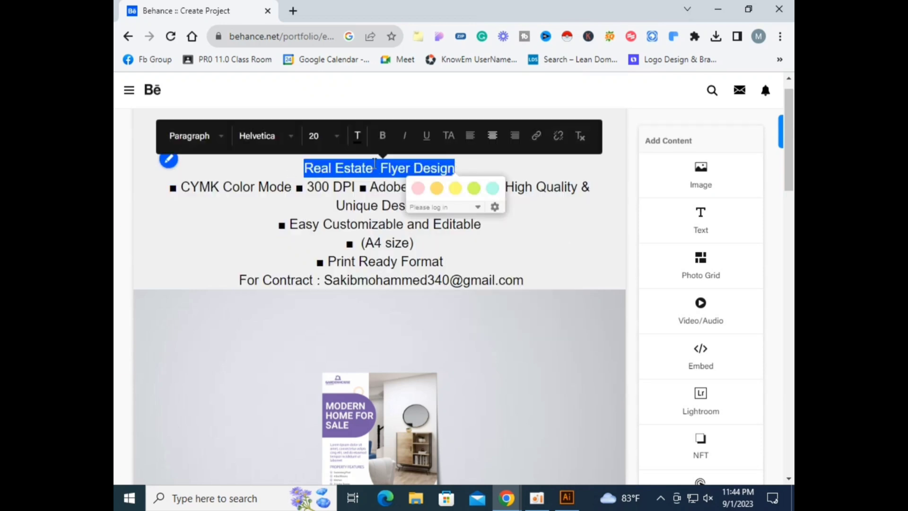
pyautogui.click(382, 136)
pyautogui.click(338, 140)
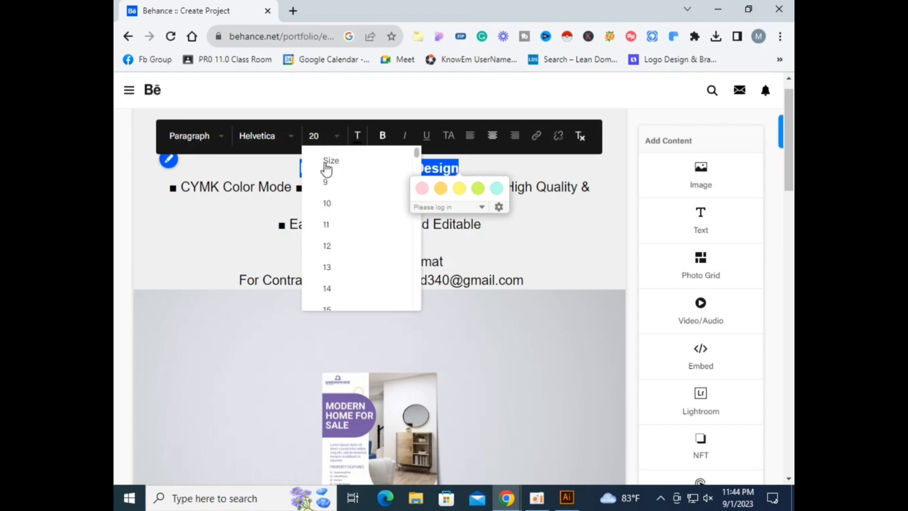
pyautogui.scroll(-3, 331, 269)
pyautogui.scroll(-2, 333, 290)
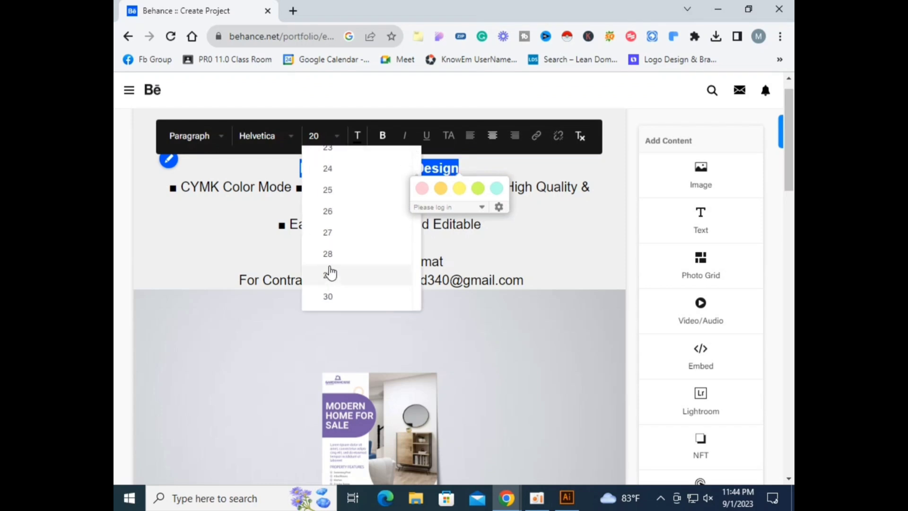
pyautogui.click(337, 191)
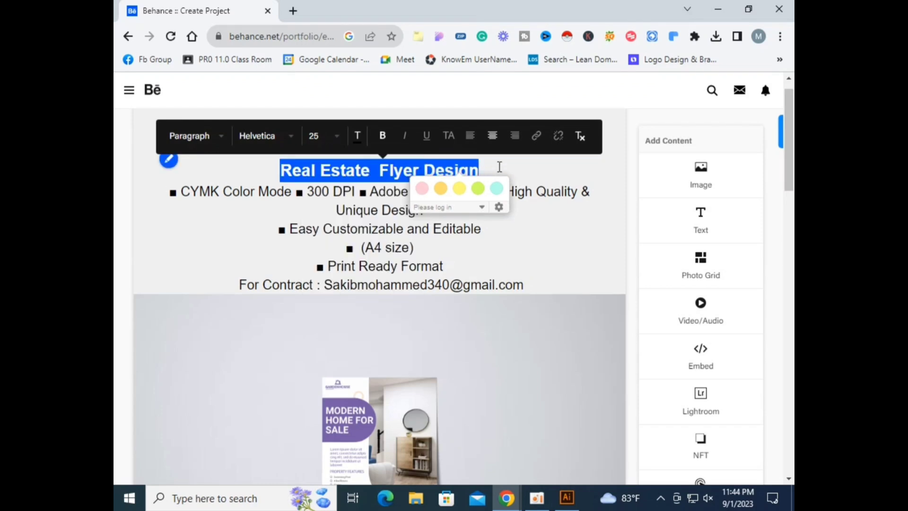
pyautogui.click(537, 264)
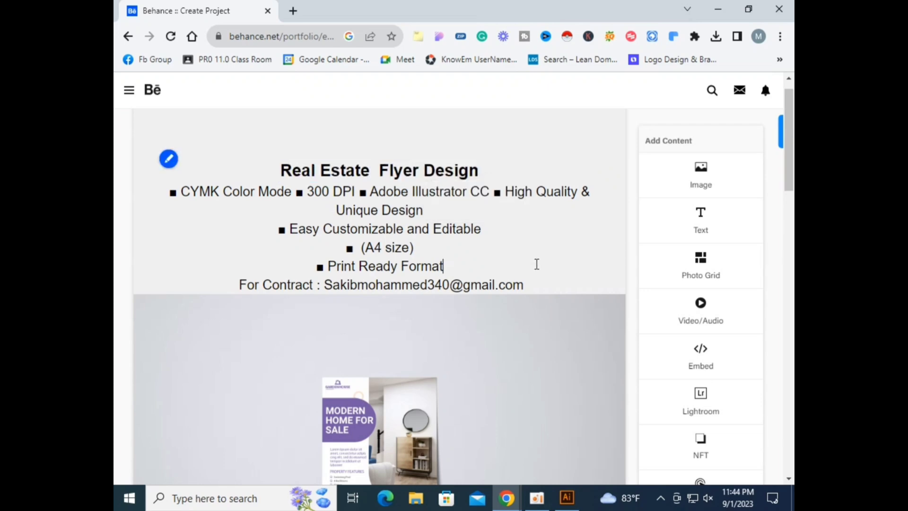
# Step: Add a text block below the last image reading "Thank you For watching My Project"
pyautogui.scroll(-15, 536, 266)
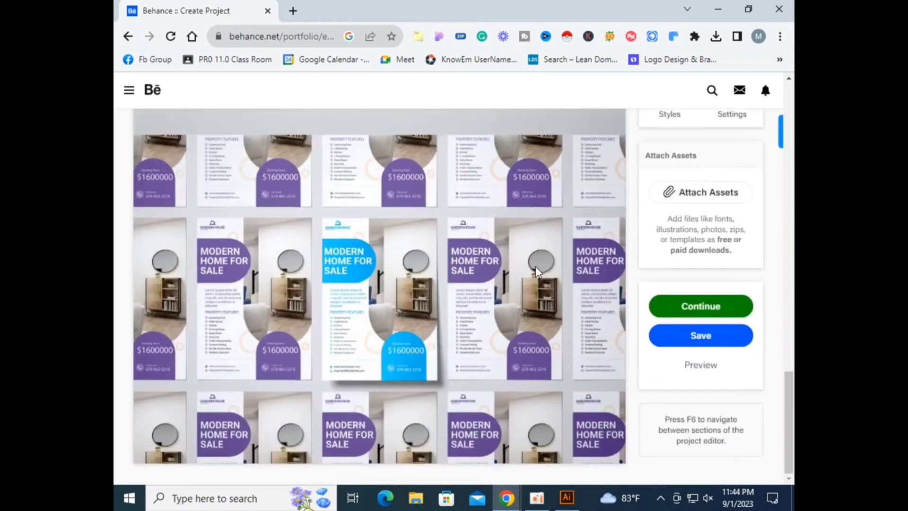
pyautogui.moveTo(380, 449)
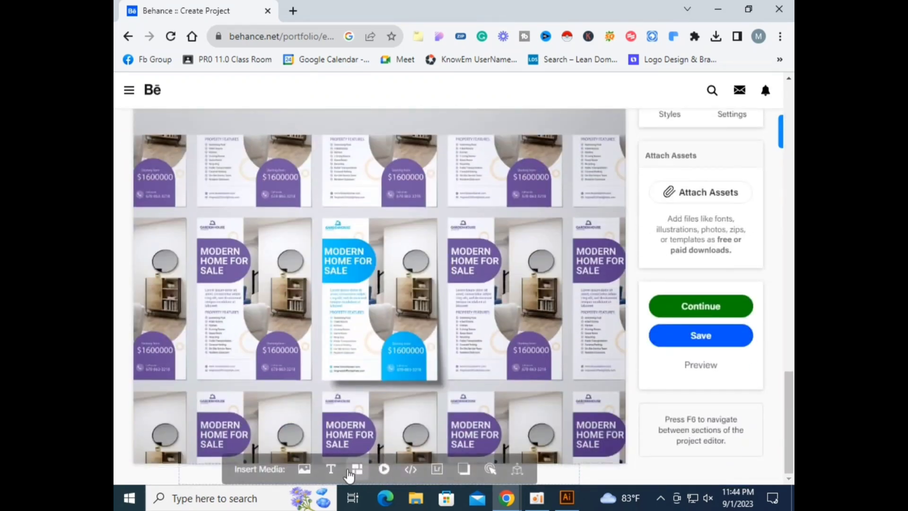
pyautogui.click(330, 469)
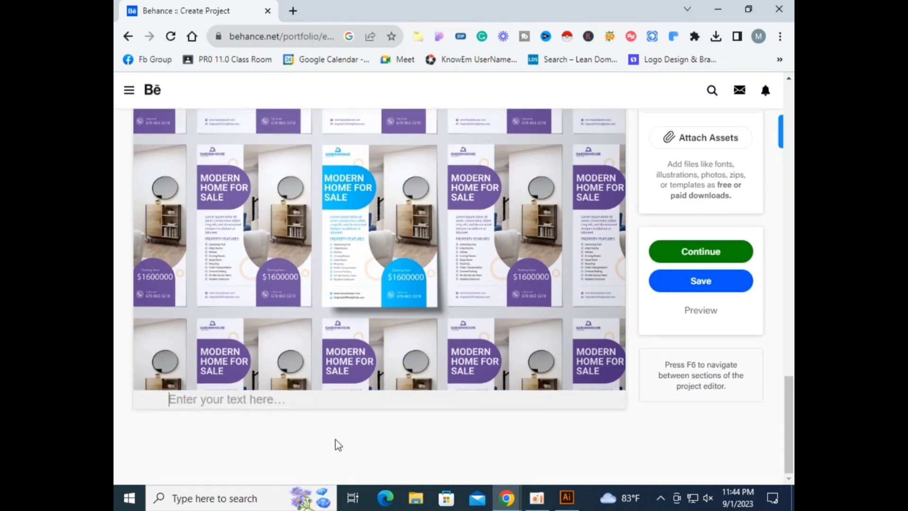
pyautogui.write('Than')
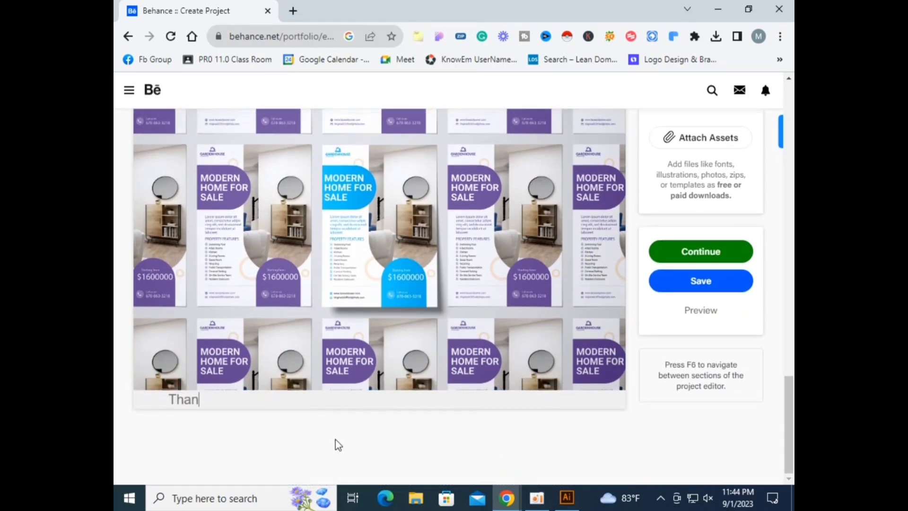
pyautogui.write('k you For watchi')
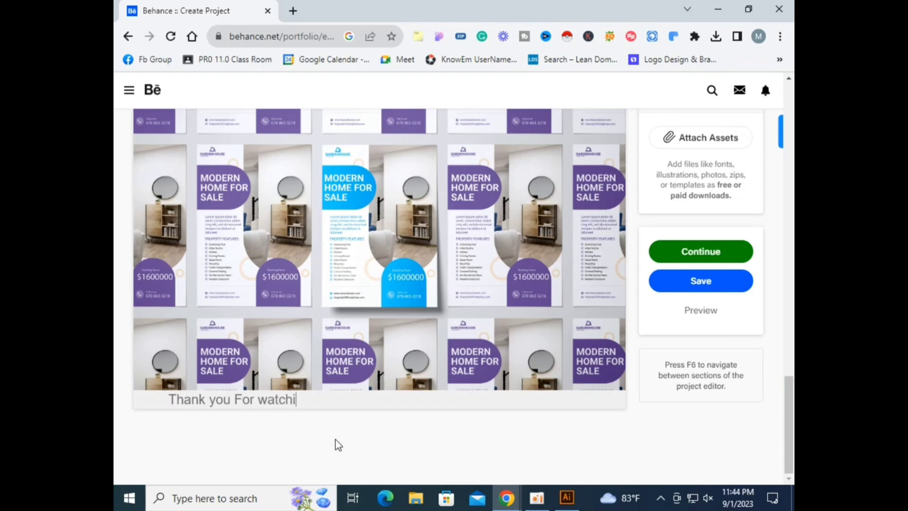
pyautogui.write('ng My Project')
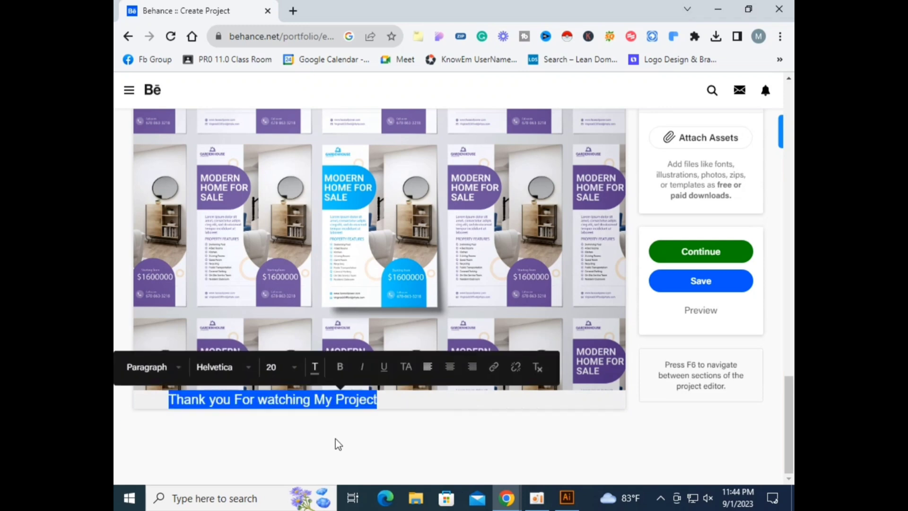
# Step: Center-align the closing thank-you text and make it bold
pyautogui.click(449, 367)
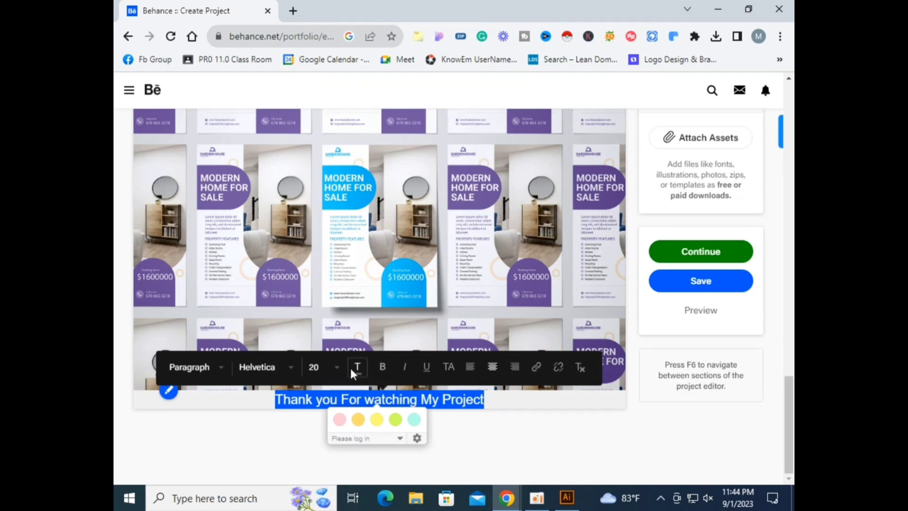
pyautogui.click(352, 367)
pyautogui.moveTo(373, 359); pyautogui.dragTo(374, 392)
pyautogui.click(385, 449)
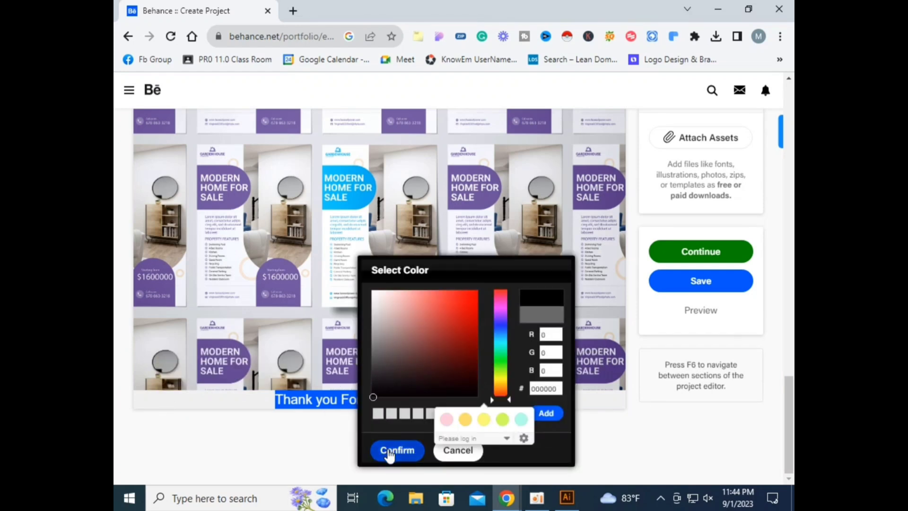
pyautogui.click(275, 402)
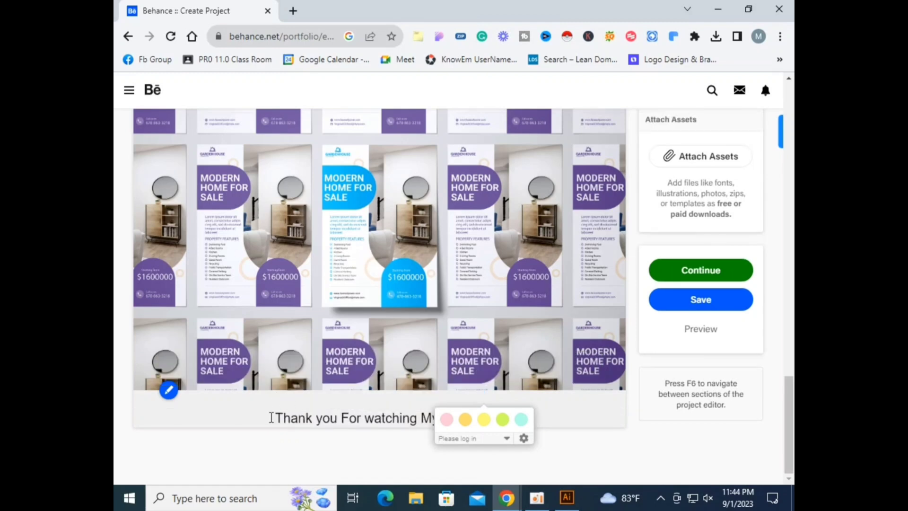
pyautogui.tripleClick(275, 416)
pyautogui.click(383, 385)
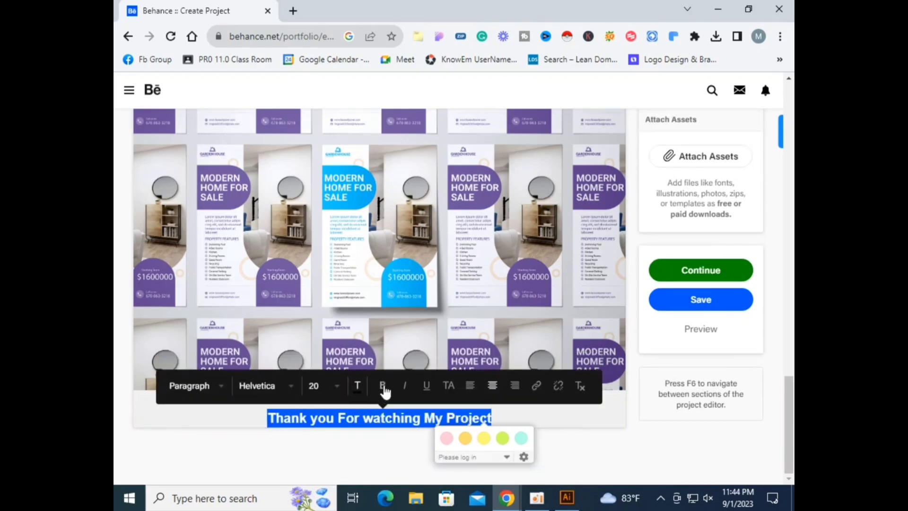
pyautogui.click(495, 412)
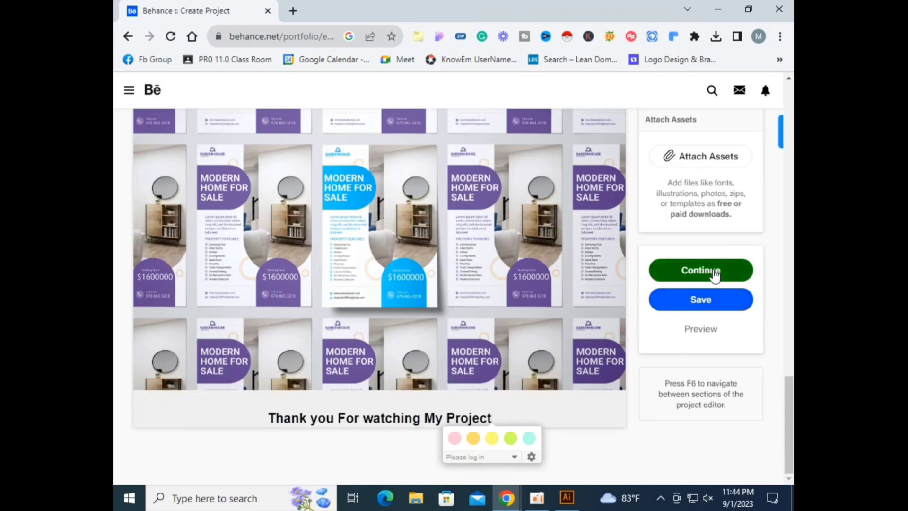
# Step: Continue to publishing and replace the project cover with the uploaded Behance-cover image, then crop it
pyautogui.scroll(3, 712, 279)
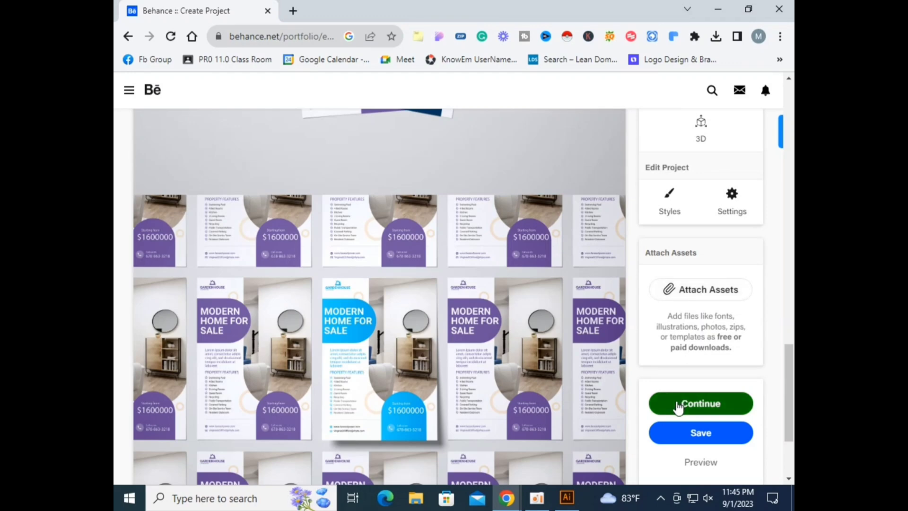
pyautogui.click(700, 404)
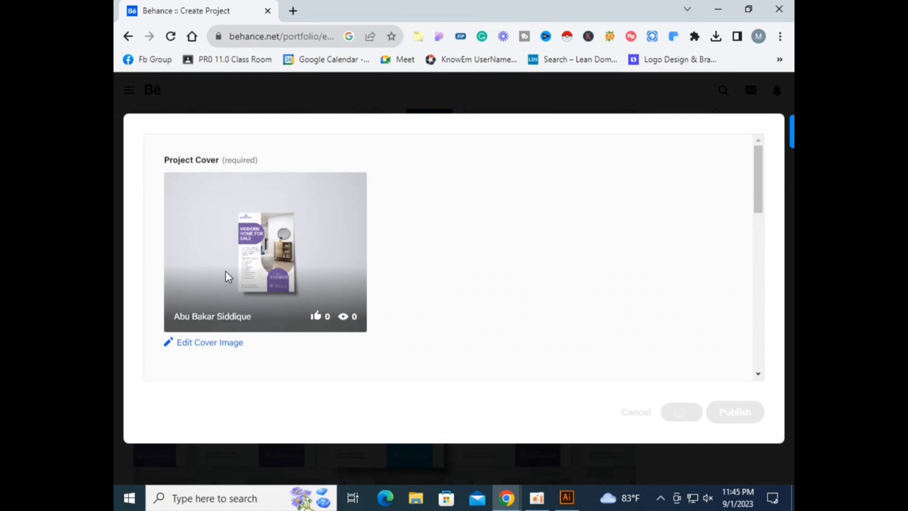
pyautogui.click(190, 341)
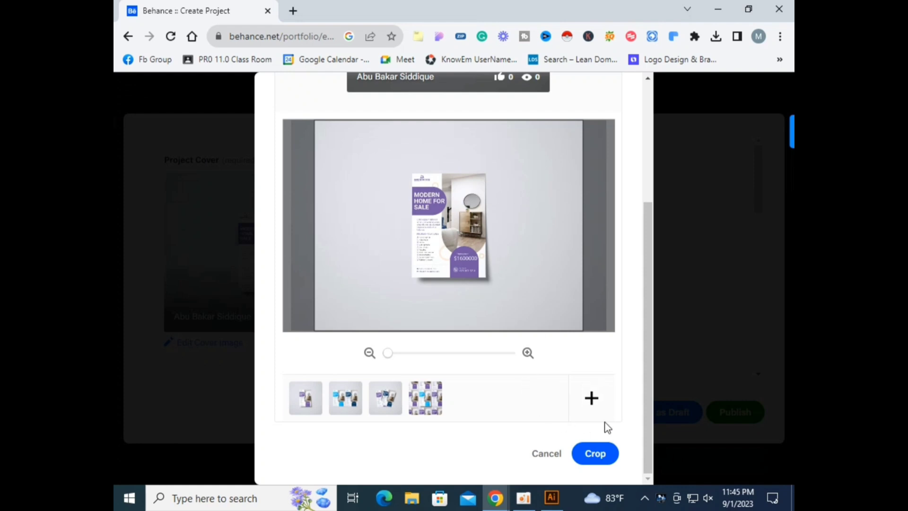
pyautogui.click(591, 398)
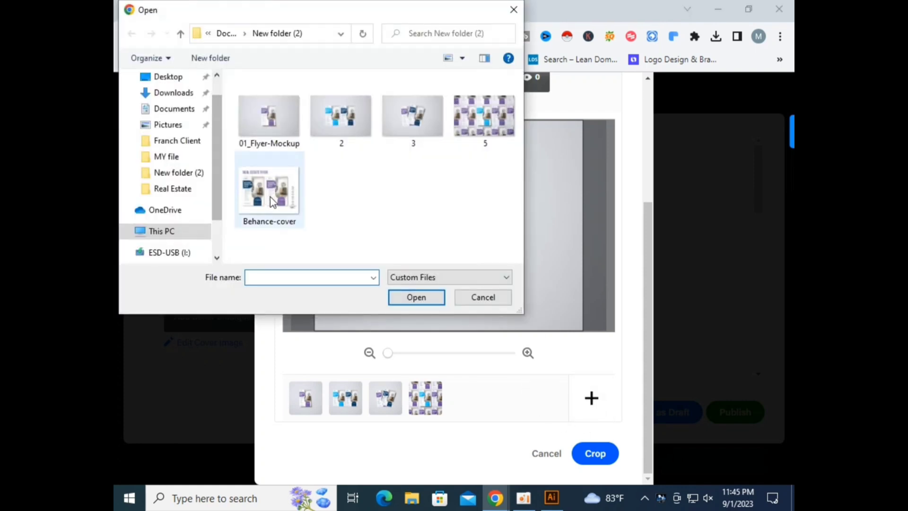
pyautogui.click(273, 201)
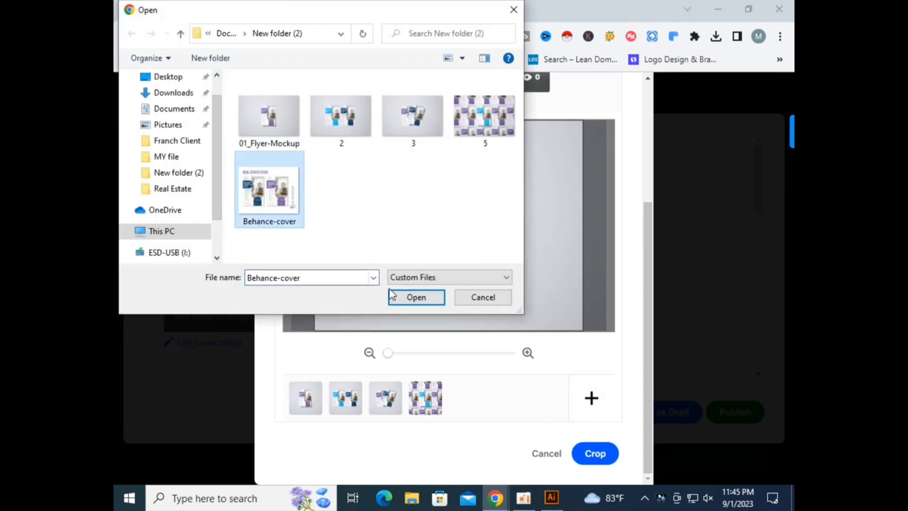
pyautogui.click(407, 297)
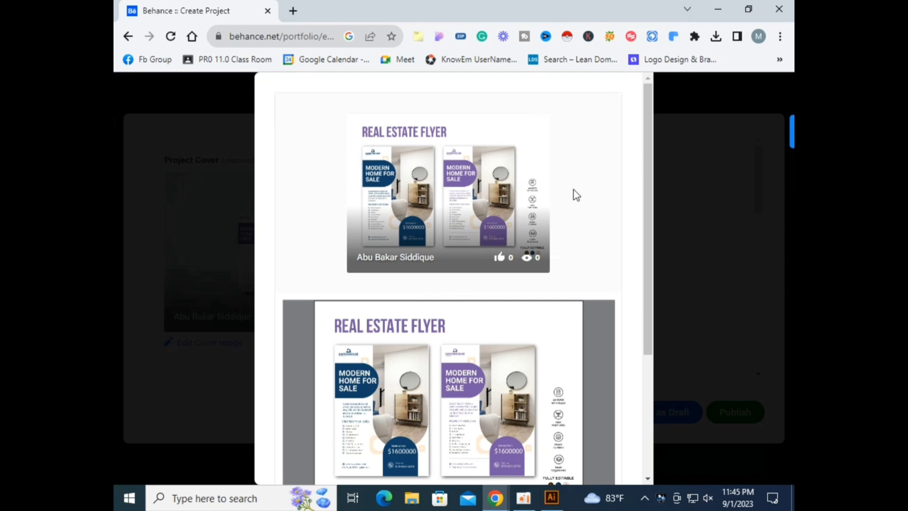
pyautogui.scroll(-4, 500, 254)
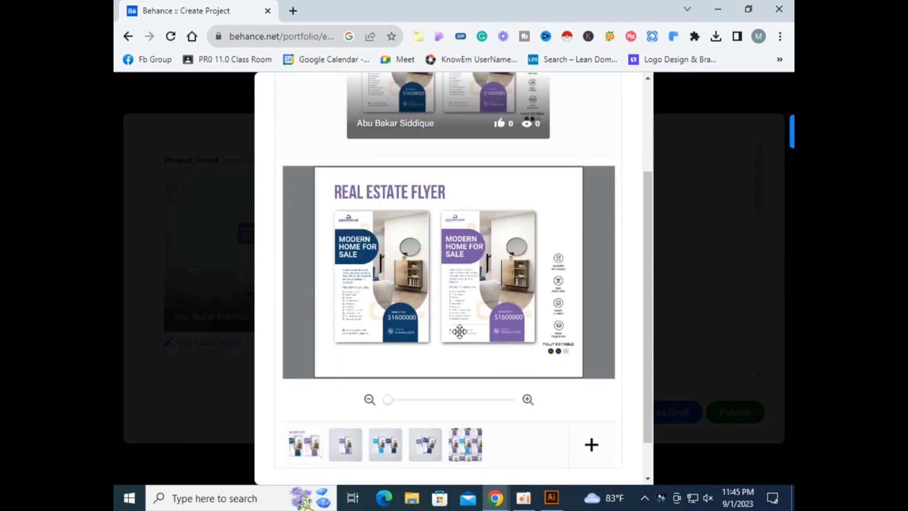
pyautogui.moveTo(386, 355)
pyautogui.mouseDown()
pyautogui.moveTo(393, 355)
pyautogui.moveTo(384, 355)
pyautogui.mouseUp()
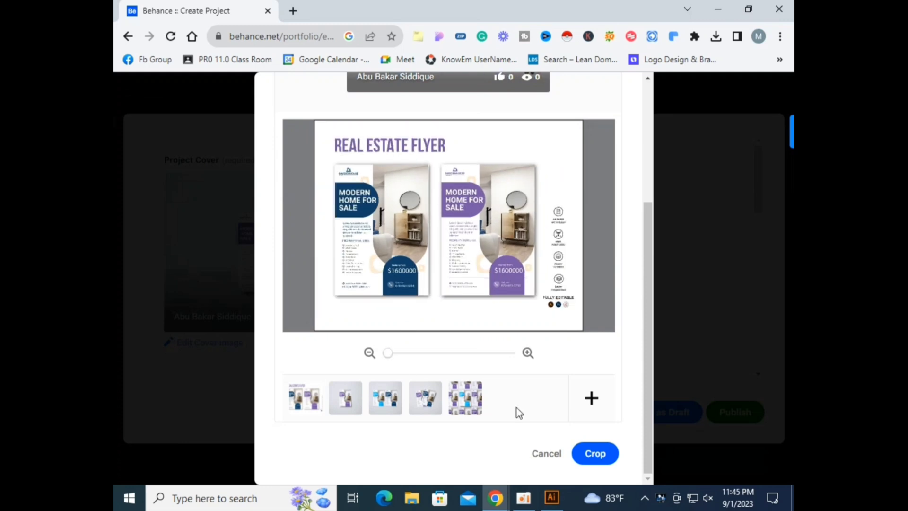
pyautogui.click(595, 454)
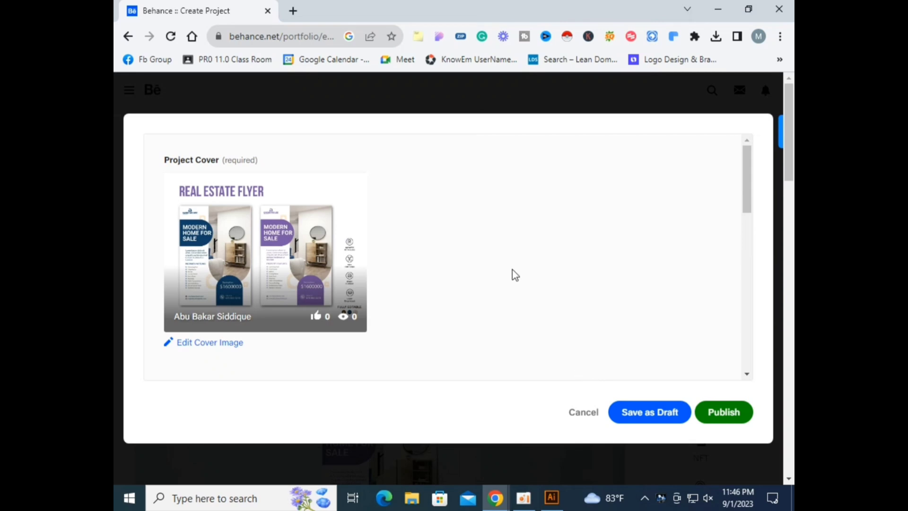
# Step: Set the project title to "Real Estate Flyer Design Template"
pyautogui.scroll(-8, 505, 256)
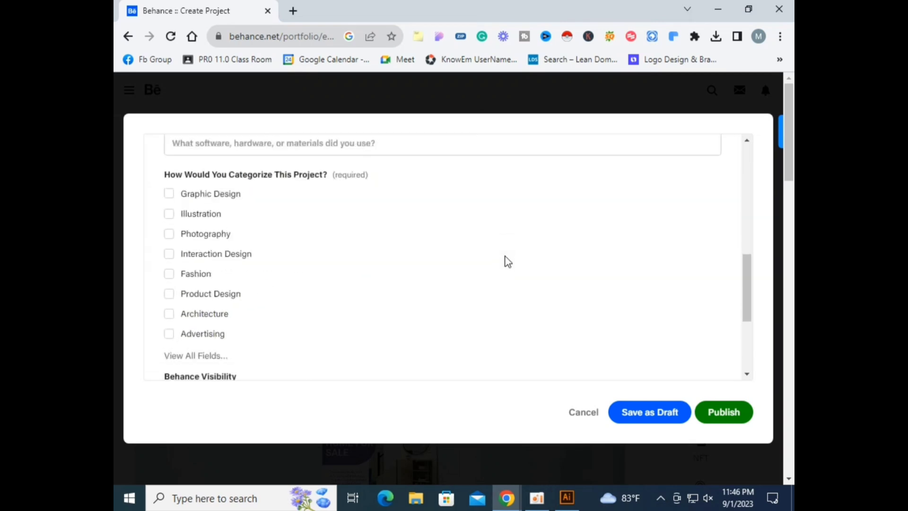
pyautogui.scroll(5, 505, 256)
pyautogui.click(240, 298)
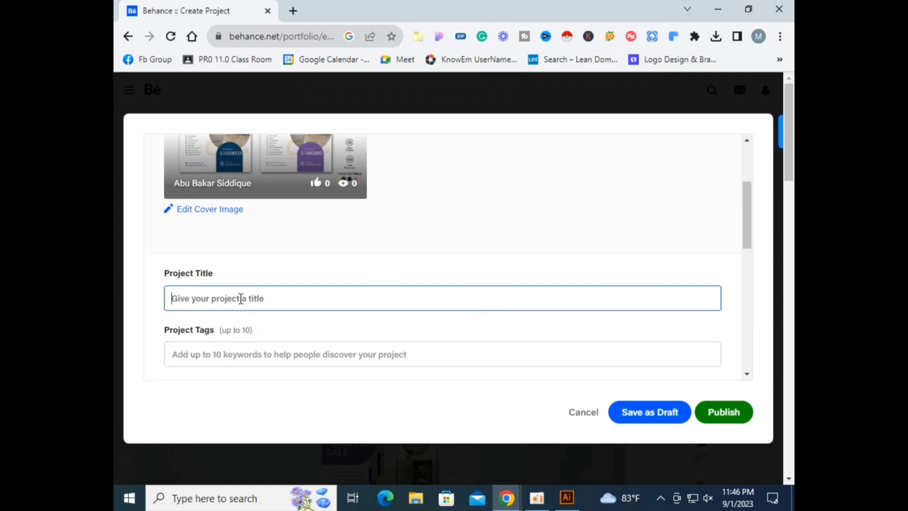
pyautogui.write('Real E')
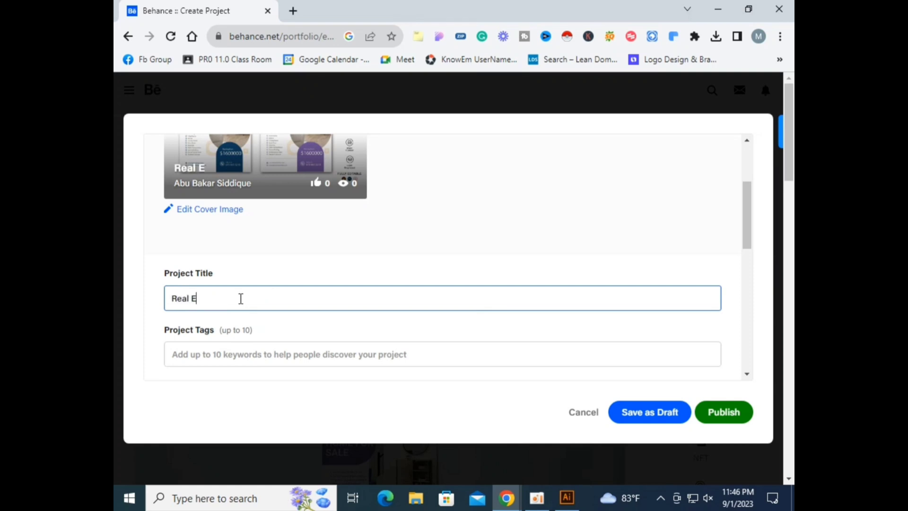
pyautogui.write('state Flyer Des')
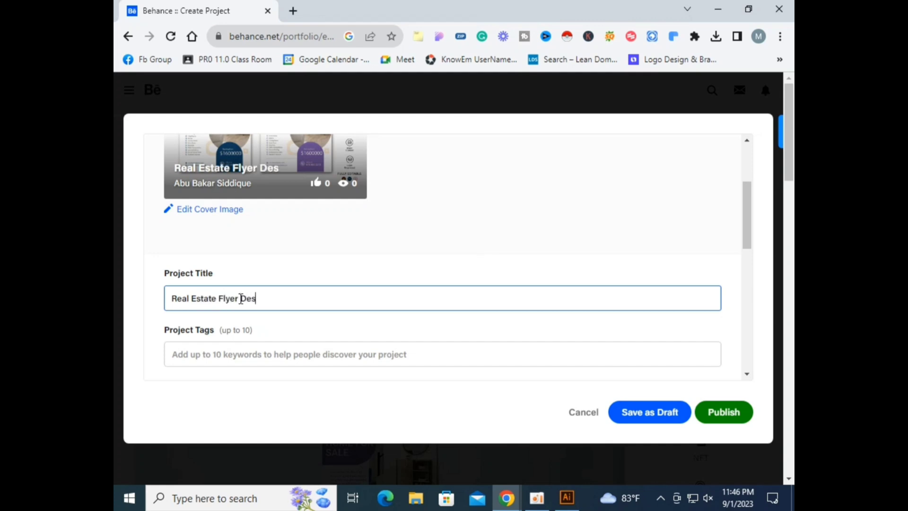
pyautogui.write('ign Template')
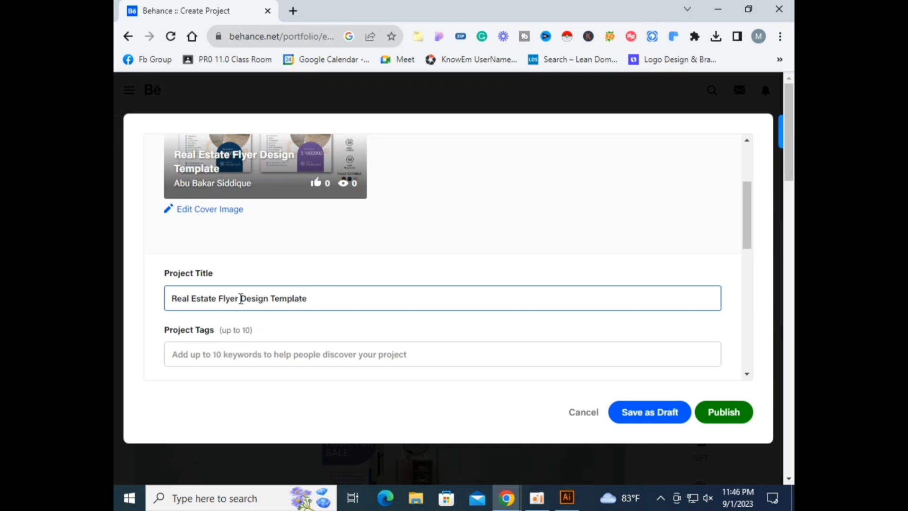
# Step: Add the project tag "realestate" from the tag suggestions
pyautogui.scroll(-2, 241, 298)
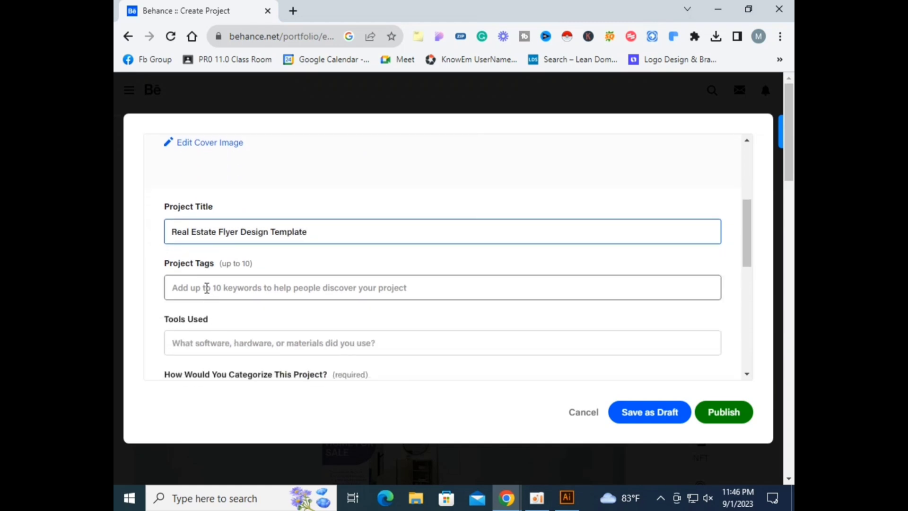
pyautogui.click(207, 286)
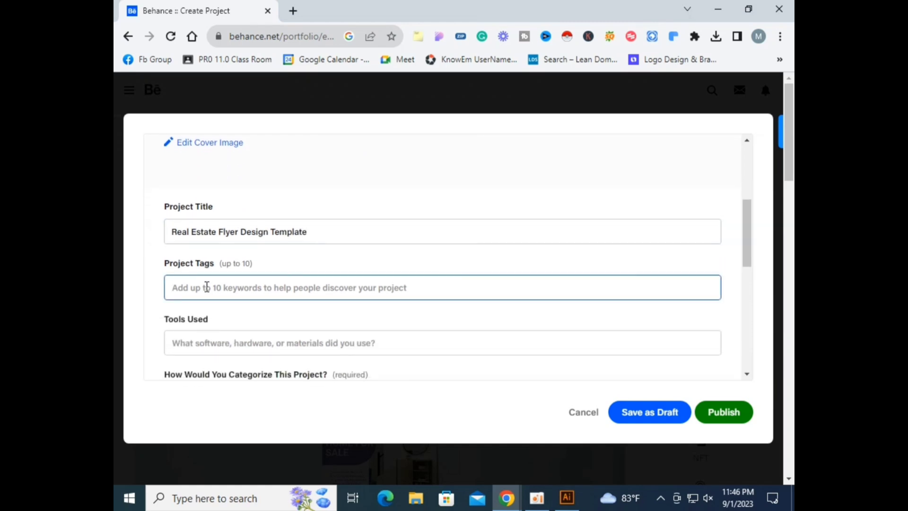
pyautogui.write('Rea')
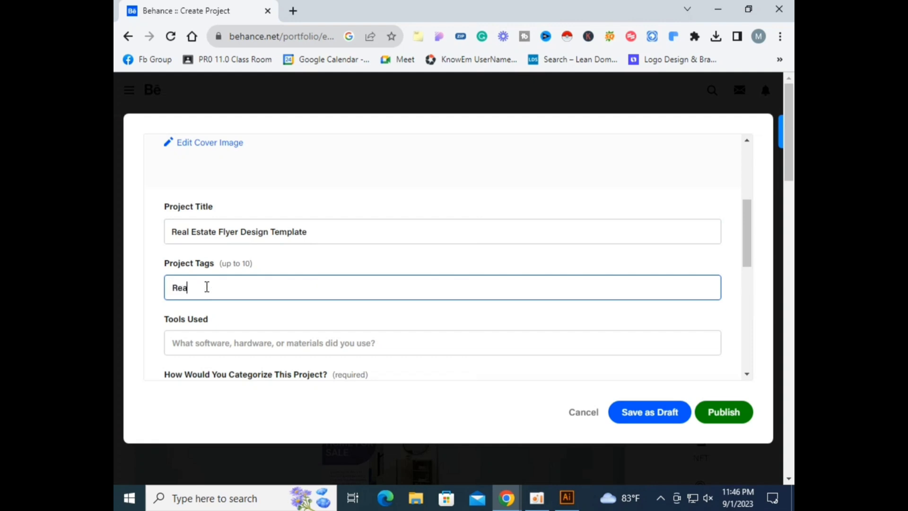
pyautogui.write('lest')
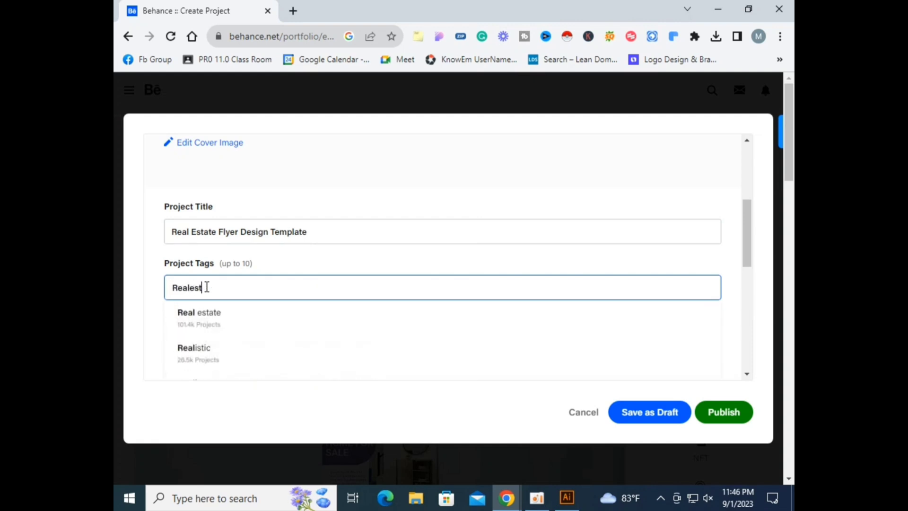
pyautogui.click(199, 326)
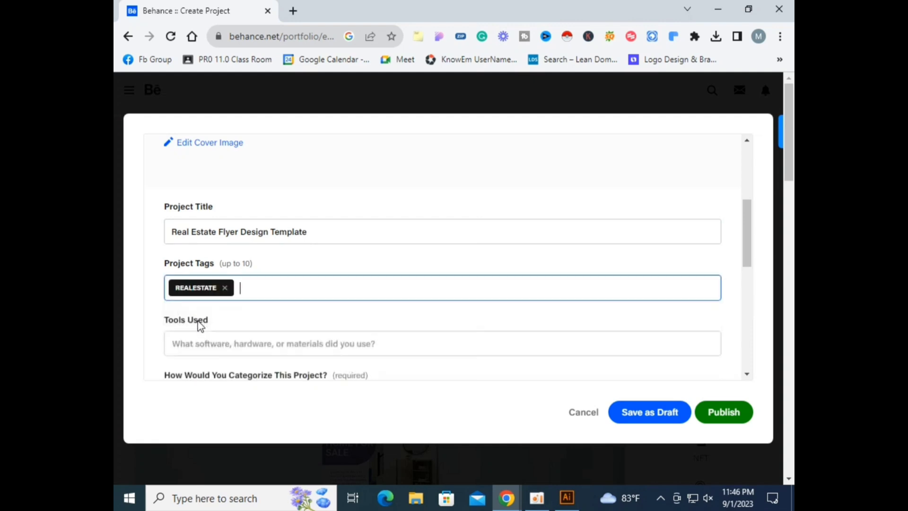
# Step: Add the tag "realestateflyer" from the suggestions
pyautogui.write('Re')
pyautogui.write('ales')
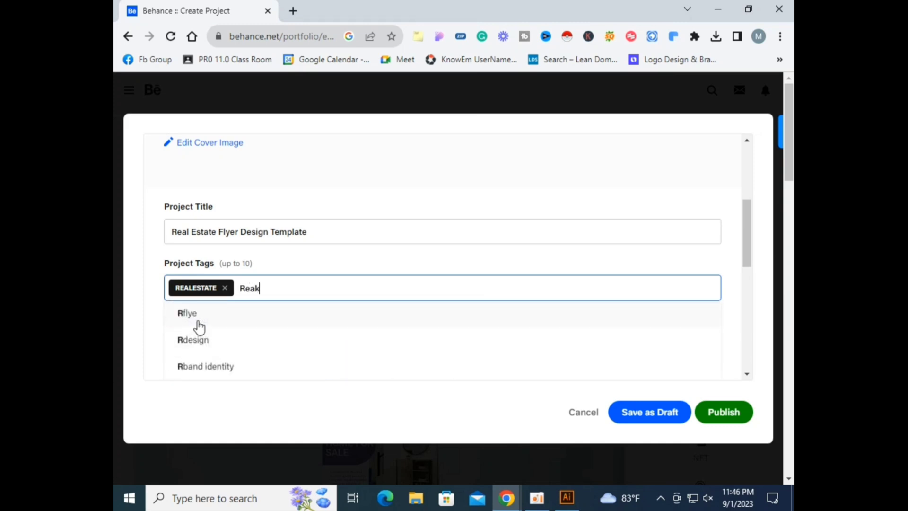
pyautogui.write('t')
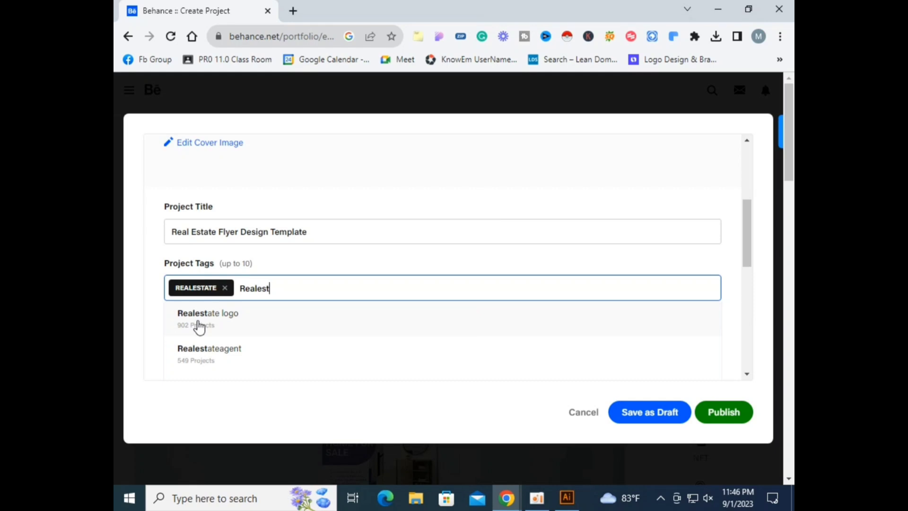
pyautogui.write('atefl')
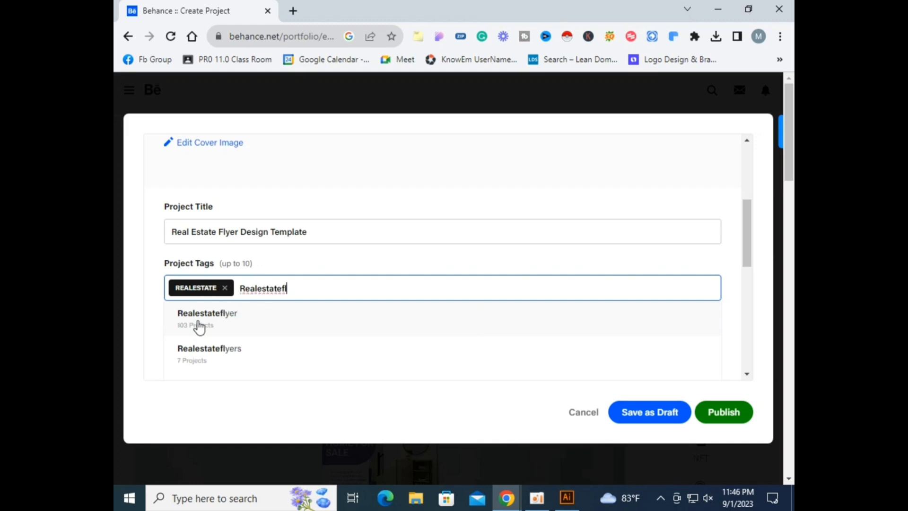
pyautogui.click(199, 325)
# Step: Add the tags "flyer design" and "poster" to the project
pyautogui.write('fly')
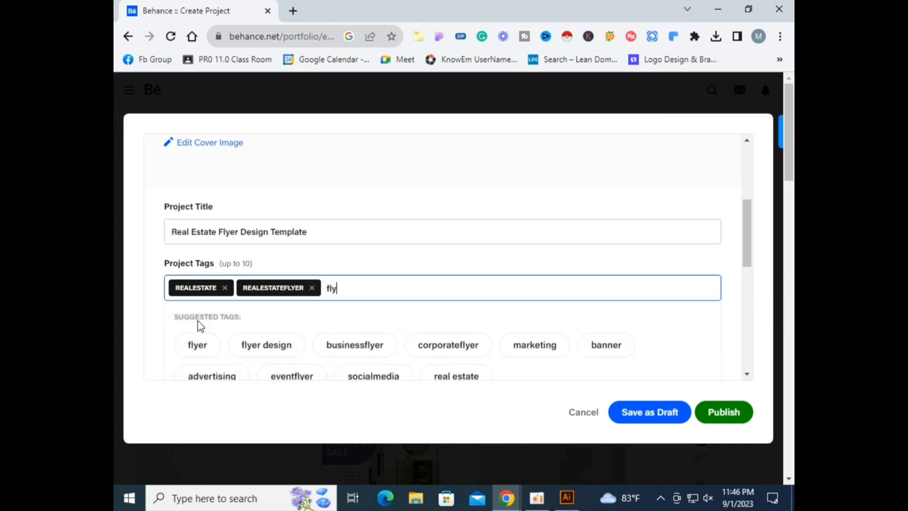
pyautogui.write('er design')
pyautogui.press('Return')
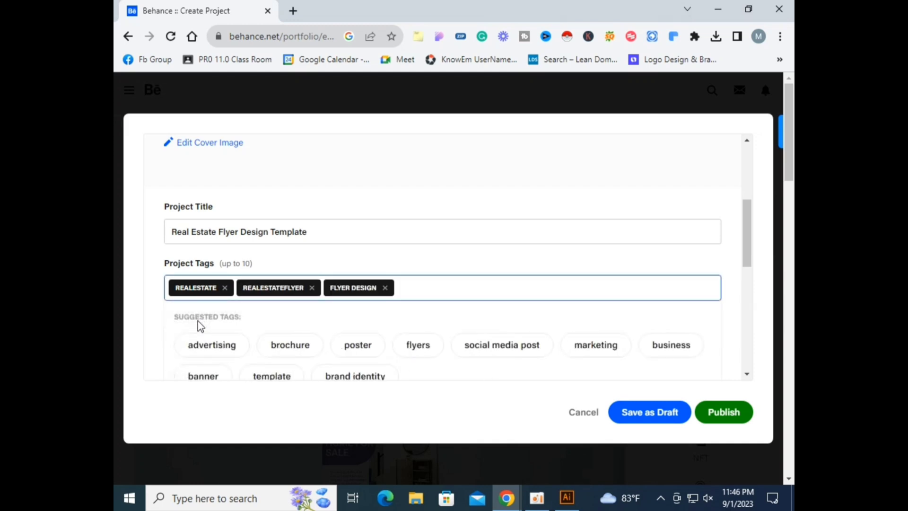
pyautogui.write('poster')
pyautogui.press('Return')
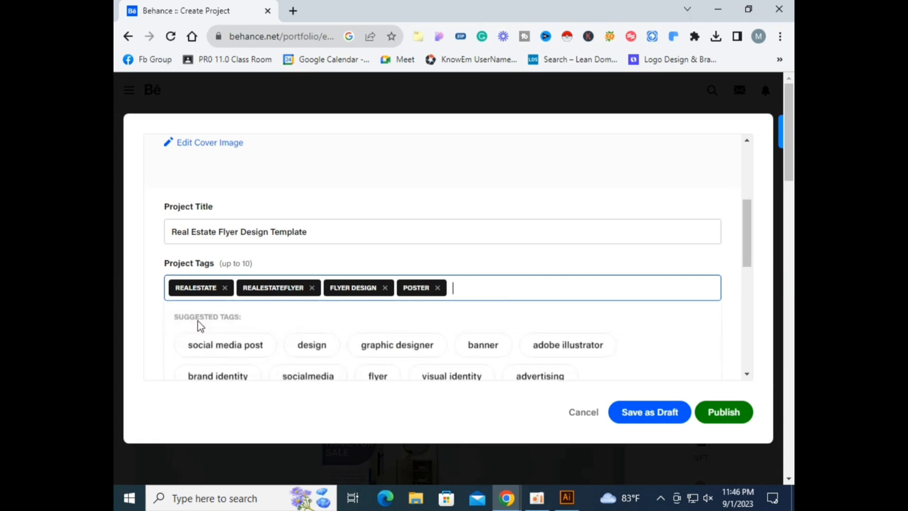
# Step: Add the tags "realestate flyer design", "corporate" and "modern" to the project
pyautogui.write('realestate ')
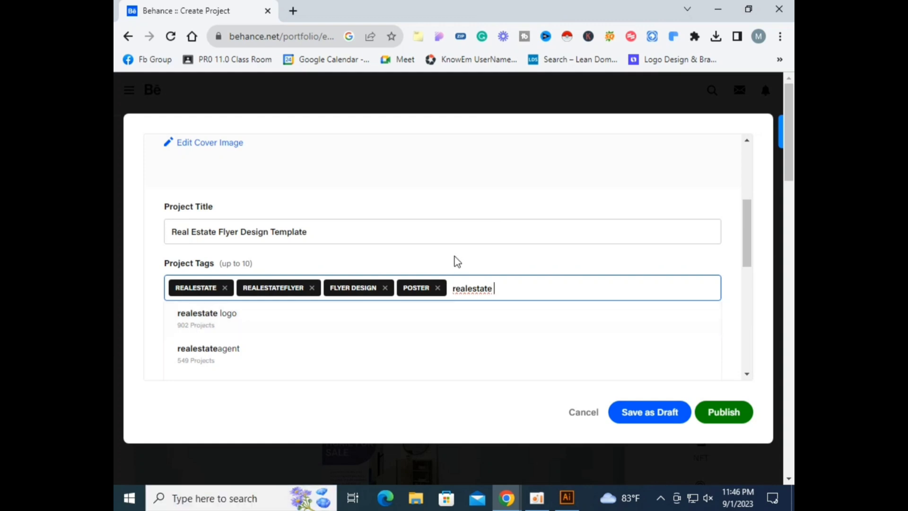
pyautogui.write('flyer')
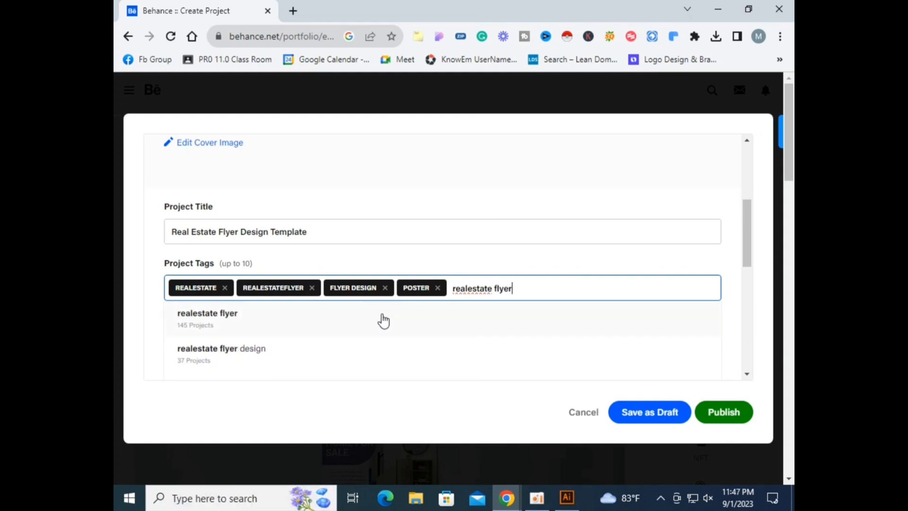
pyautogui.click(195, 352)
pyautogui.click(561, 345)
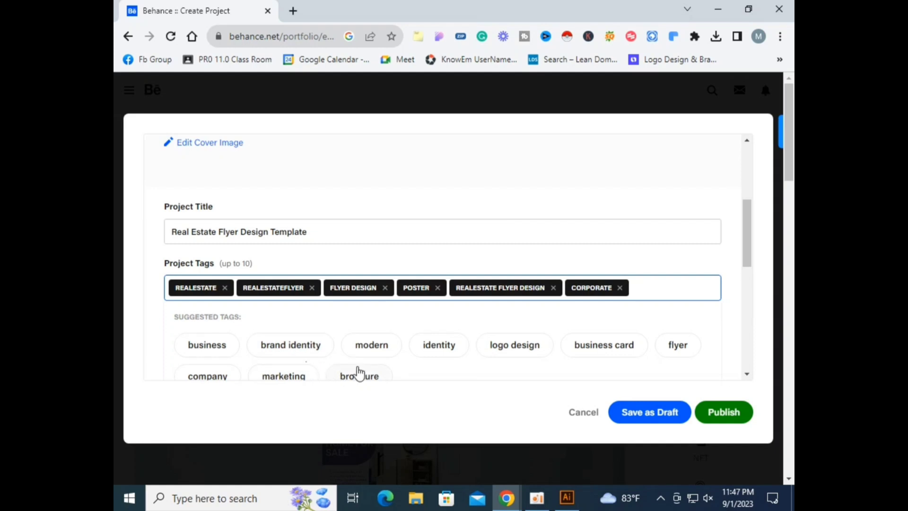
pyautogui.click(381, 352)
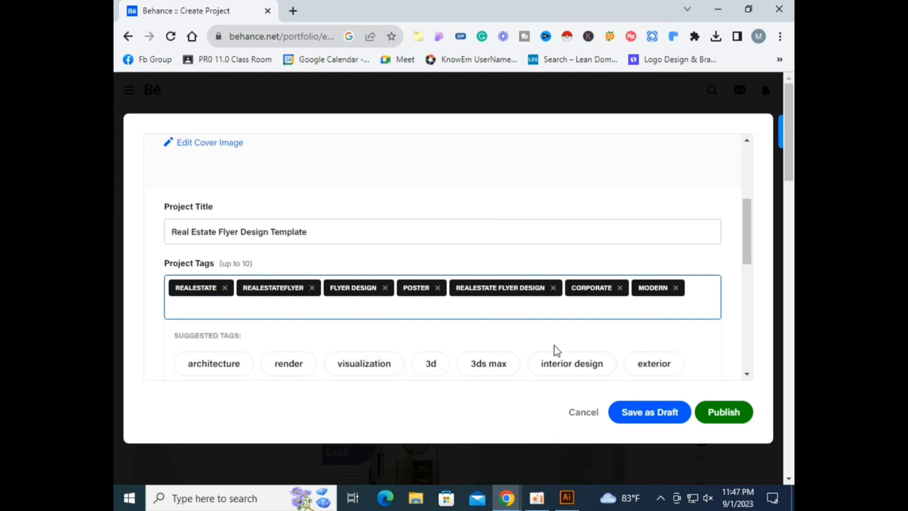
# Step: Categorize the project as Illustration
pyautogui.scroll(-3, 554, 350)
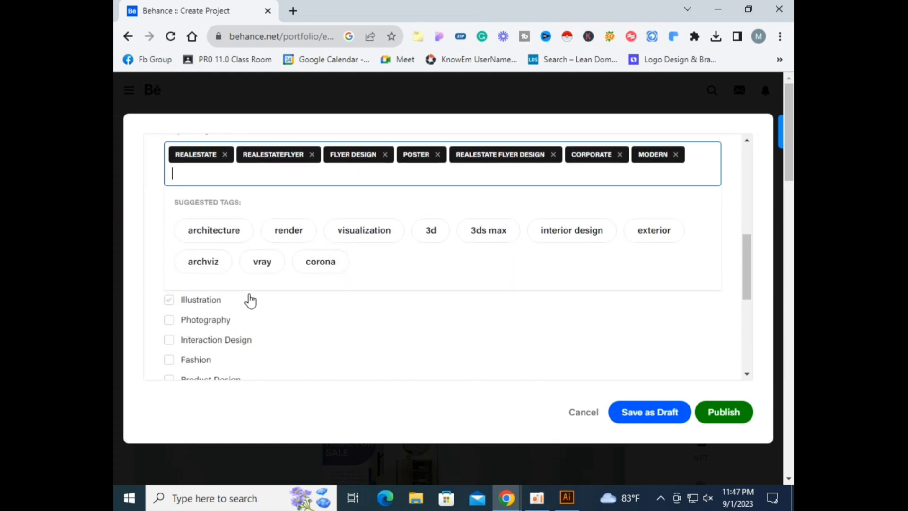
pyautogui.scroll(3, 251, 300)
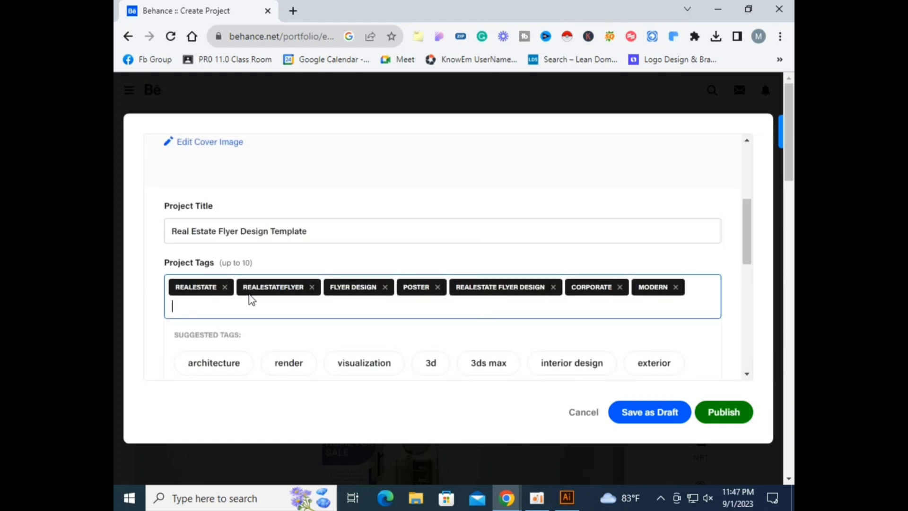
pyautogui.scroll(-3, 251, 300)
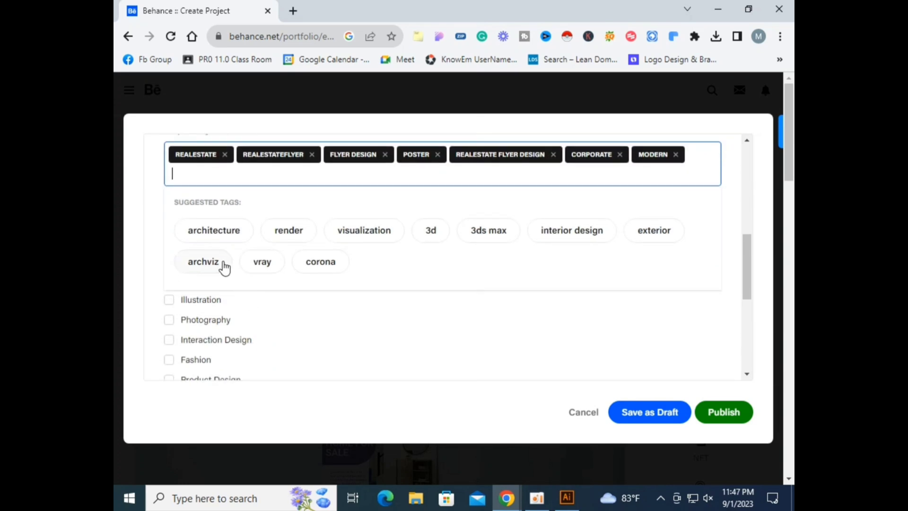
pyautogui.click(169, 299)
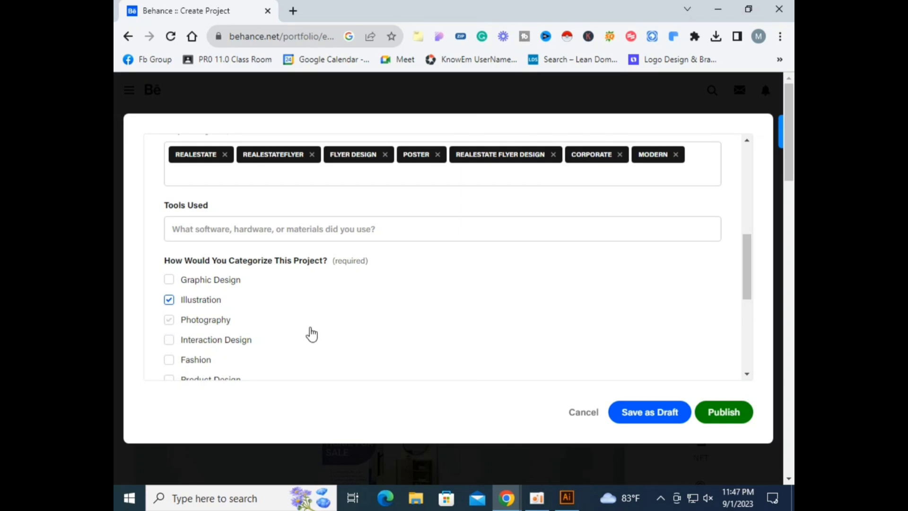
# Step: Publish the project with everyone visibility
pyautogui.scroll(-4, 286, 318)
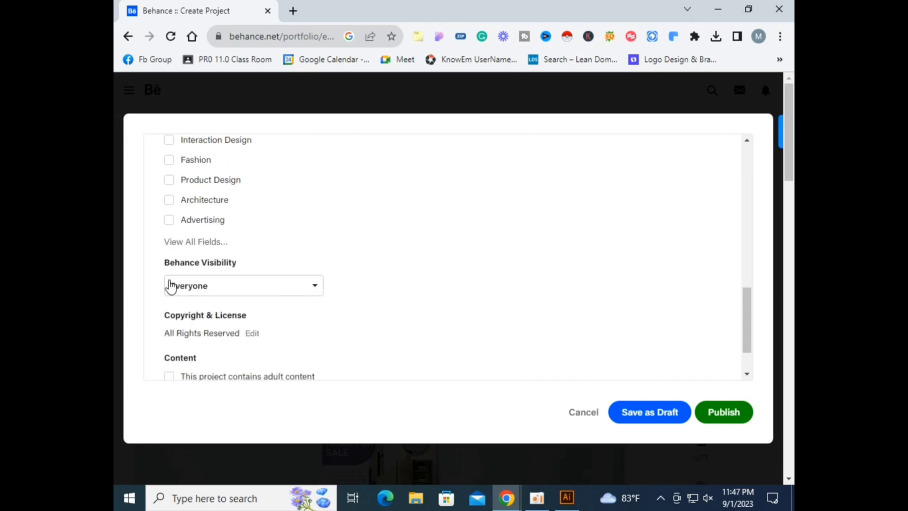
pyautogui.scroll(-1, 243, 290)
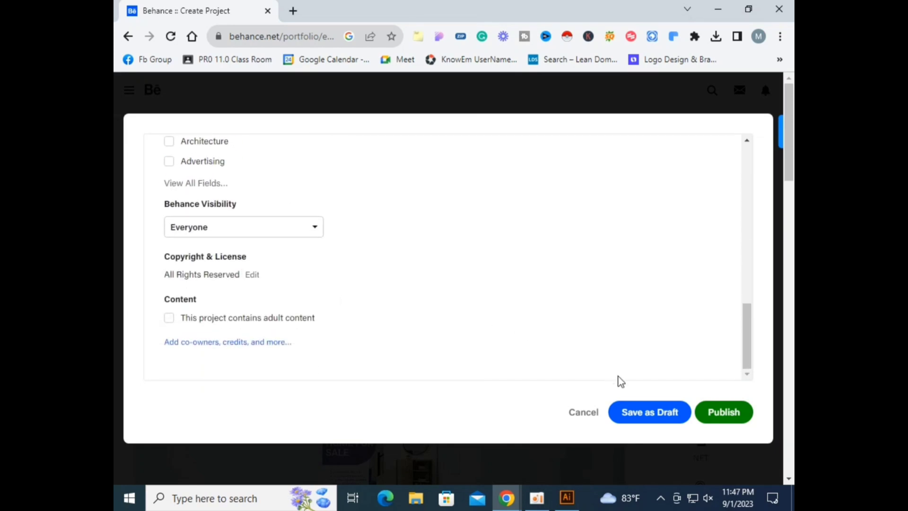
pyautogui.click(740, 419)
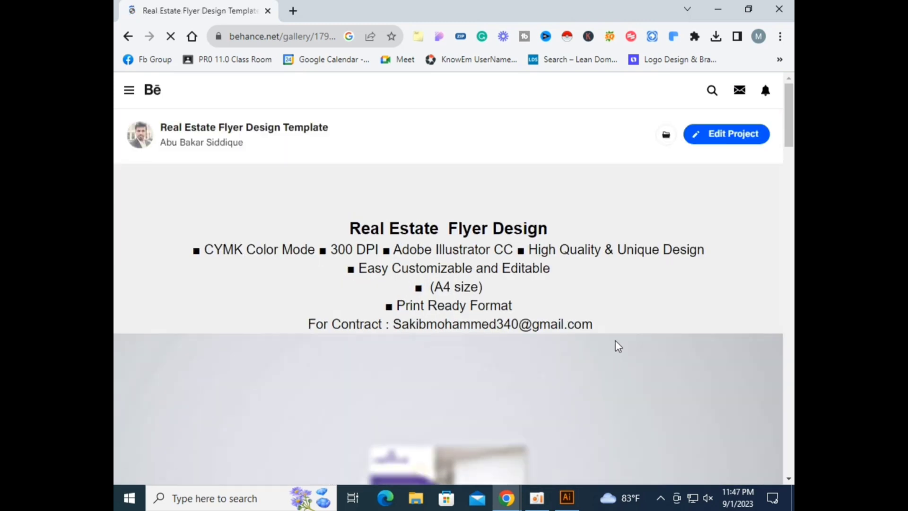
pyautogui.scroll(-4, 614, 340)
pyautogui.scroll(4, 615, 340)
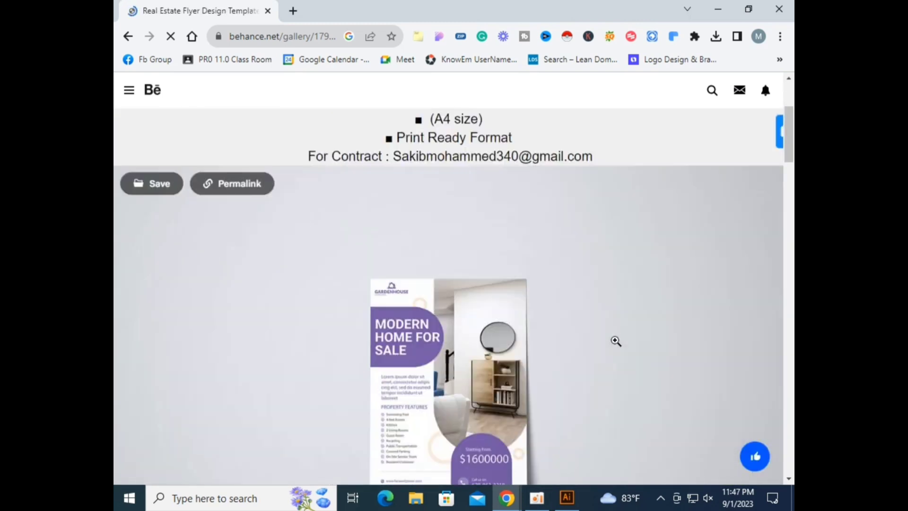
pyautogui.scroll(-4, 614, 339)
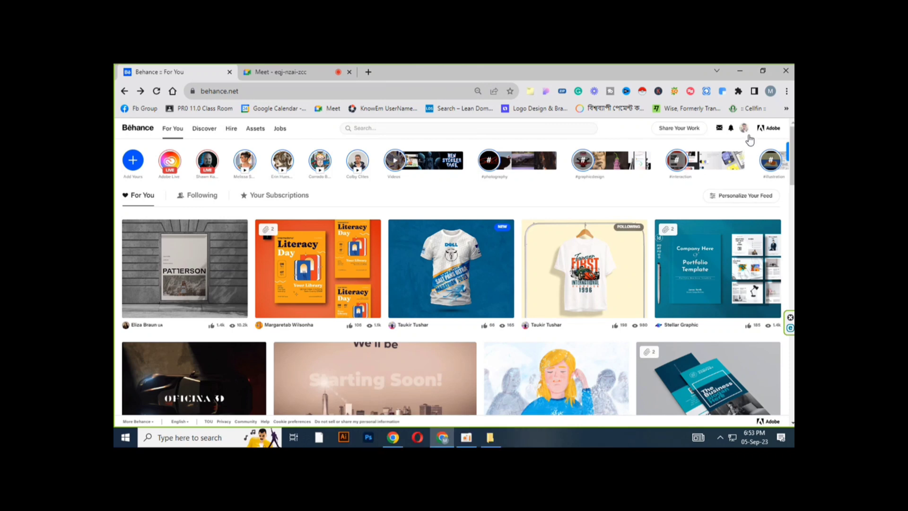
# Step: Start a new Behance project and choose to add an image
pyautogui.click(745, 134)
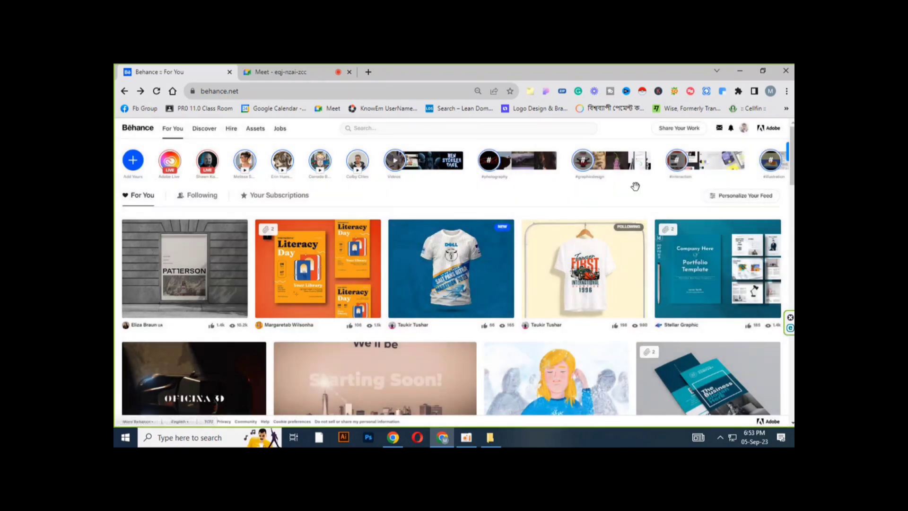
pyautogui.moveTo(671, 133)
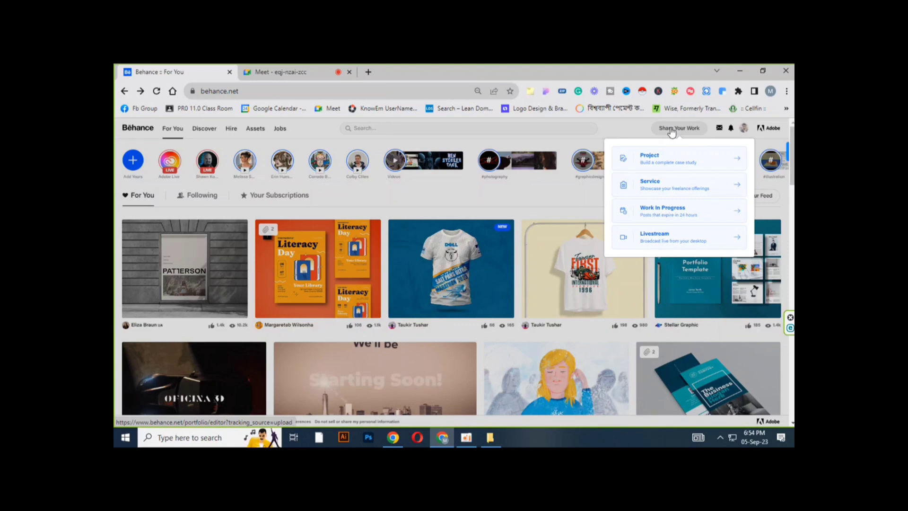
pyautogui.click(671, 130)
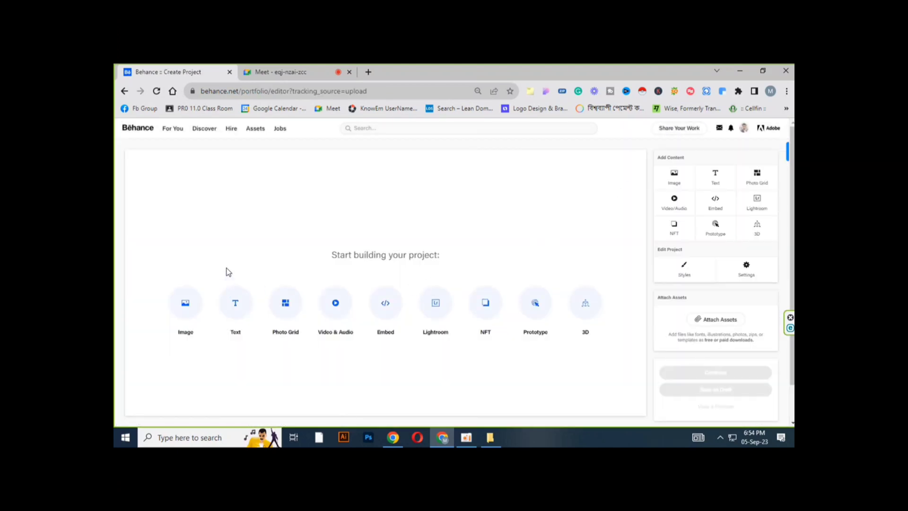
pyautogui.click(195, 307)
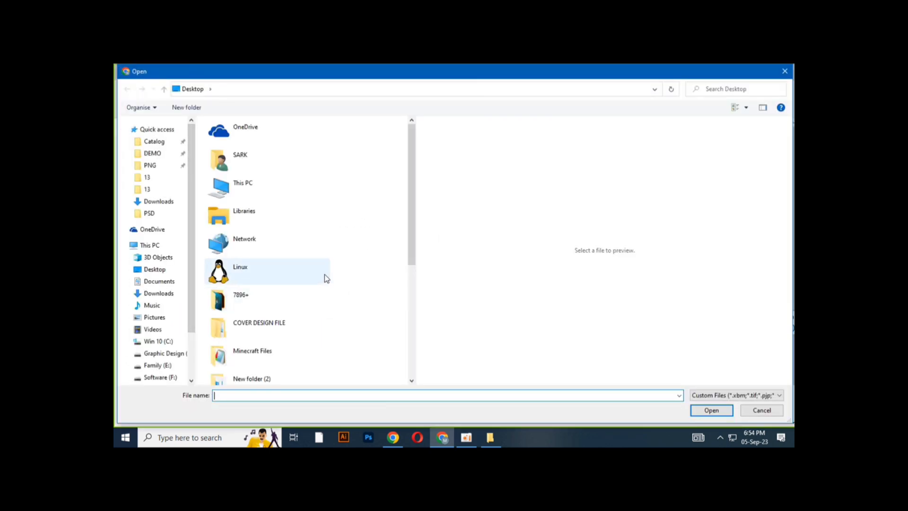
# Step: Browse to the folder Graphic Design (D:) > Mockup > Flyer > Mockup main file > Real state > 13
pyautogui.click(179, 355)
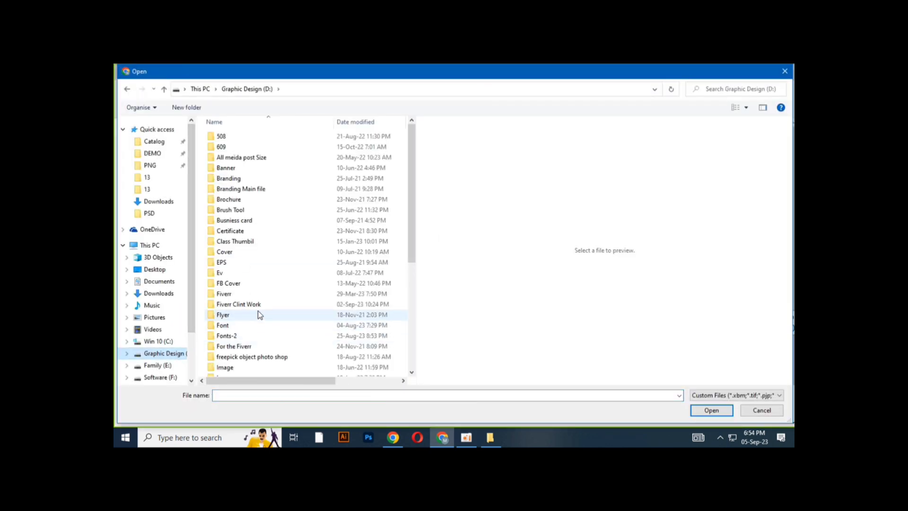
pyautogui.scroll(-3, 241, 312)
pyautogui.click(234, 330)
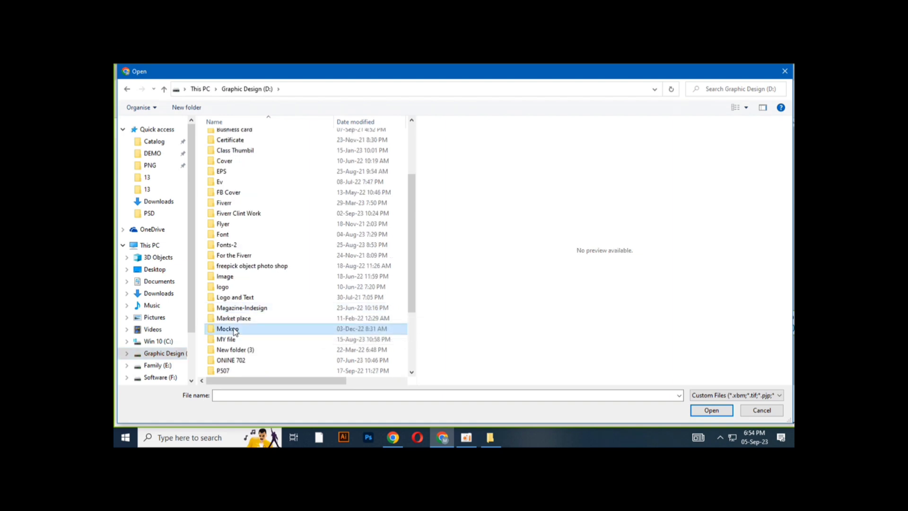
pyautogui.doubleClick(234, 330)
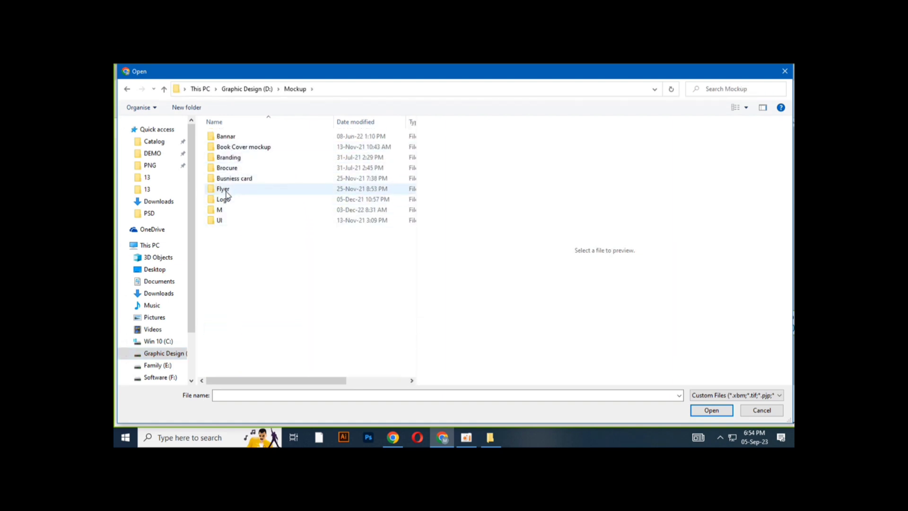
pyautogui.doubleClick(224, 189)
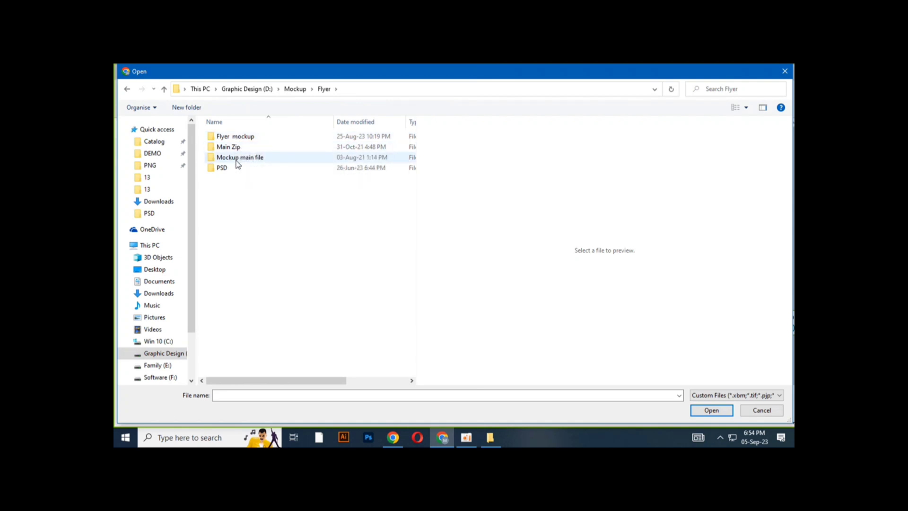
pyautogui.doubleClick(236, 160)
pyautogui.click(224, 189)
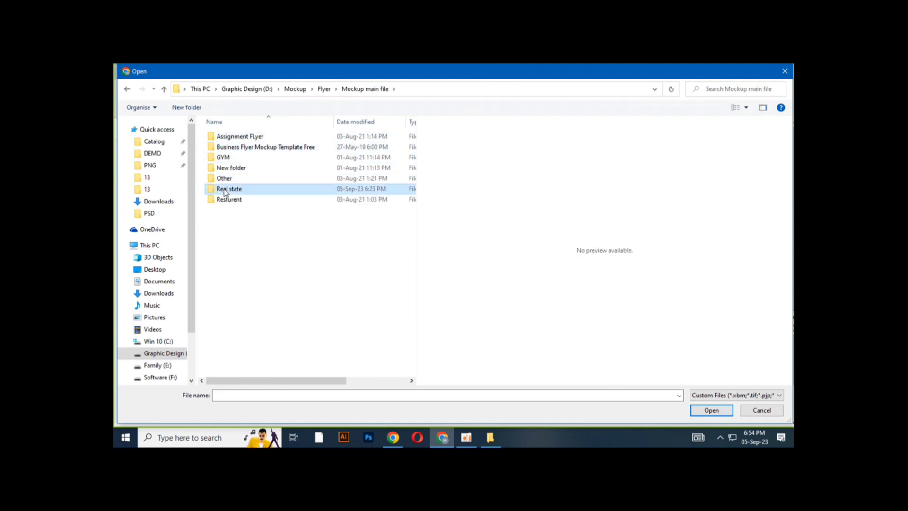
pyautogui.doubleClick(224, 190)
pyautogui.doubleClick(225, 138)
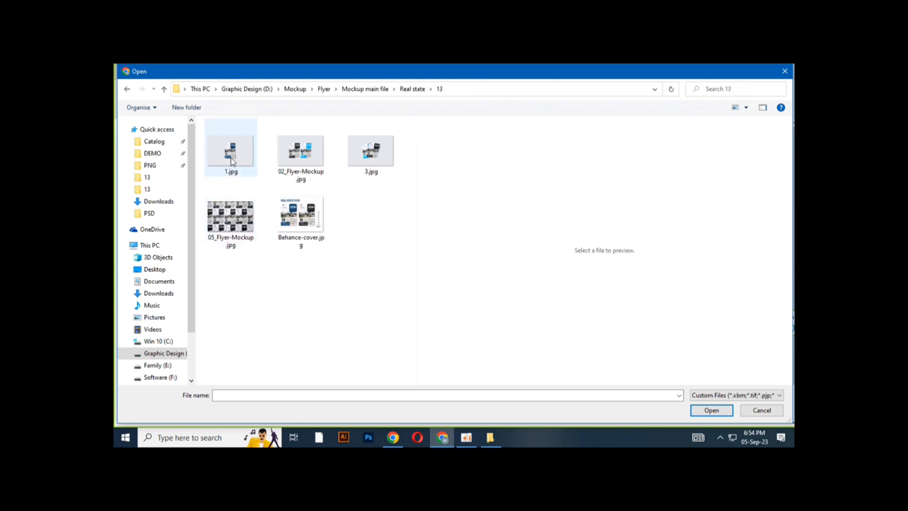
# Step: Upload 1.jpg, 02_Flyer-Mockup.jpg, 3.jpg and 05_Flyer-Mockup.jpg into the project
pyautogui.moveTo(203, 124); pyautogui.dragTo(393, 266)
pyautogui.keyDown('ctrl'); pyautogui.click(303, 227); pyautogui.keyUp('ctrl')
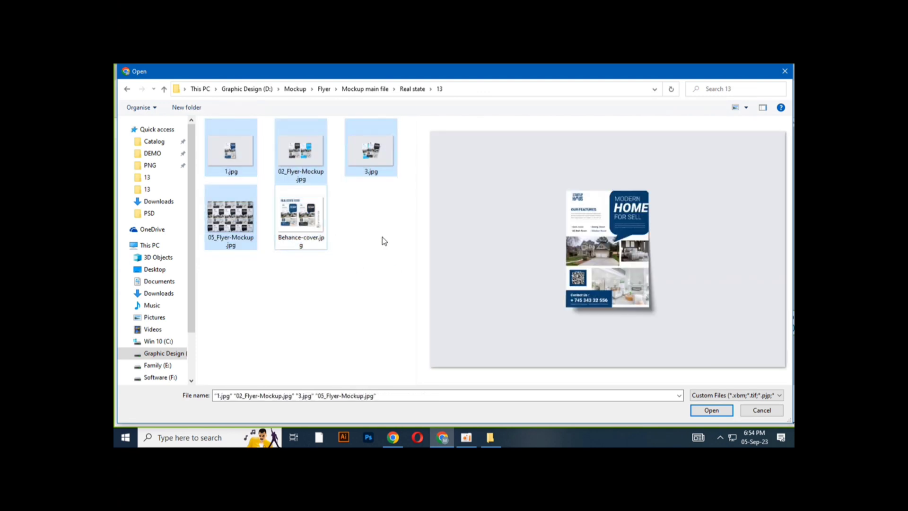
pyautogui.click(704, 412)
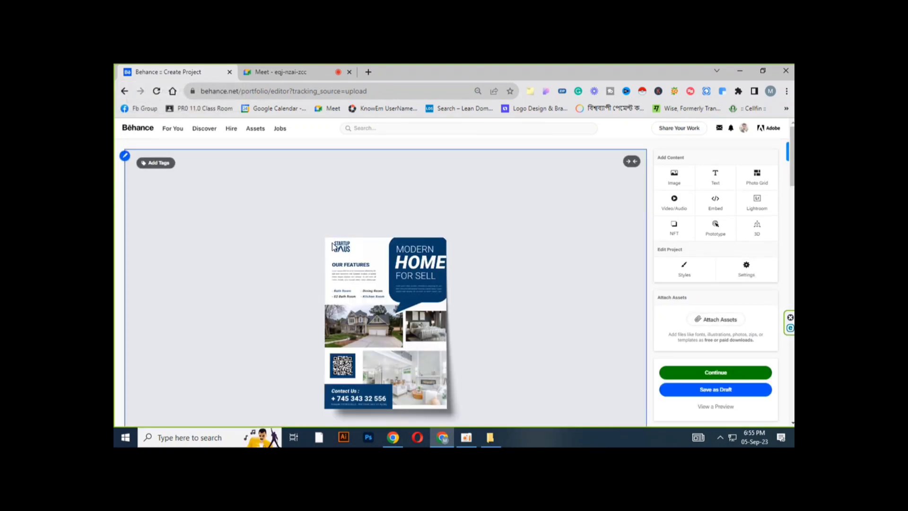
# Step: Set the project's content spacing to 0 px in Styles and save
pyautogui.scroll(-3, 333, 249)
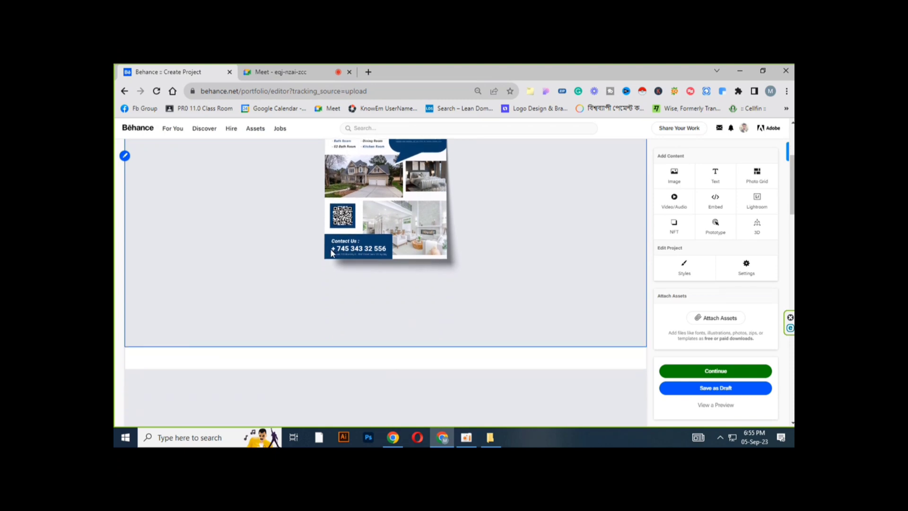
pyautogui.click(683, 265)
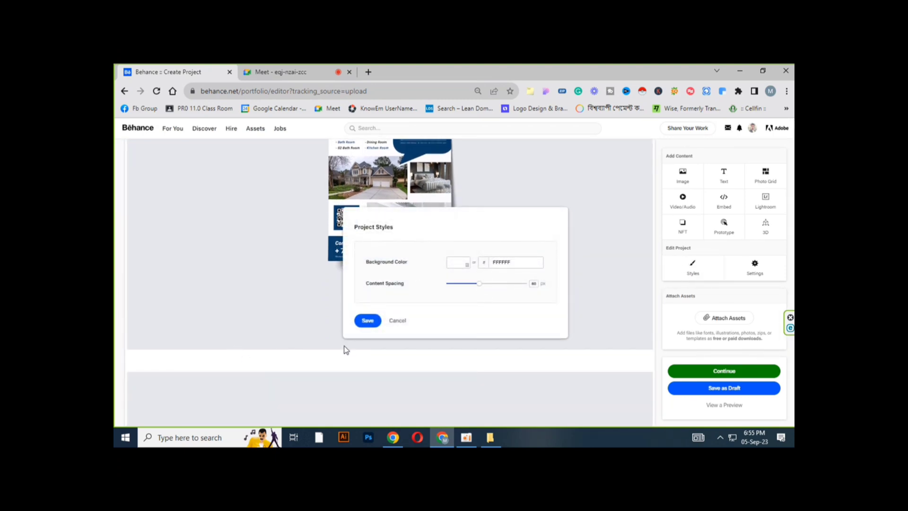
pyautogui.moveTo(479, 284); pyautogui.dragTo(440, 285)
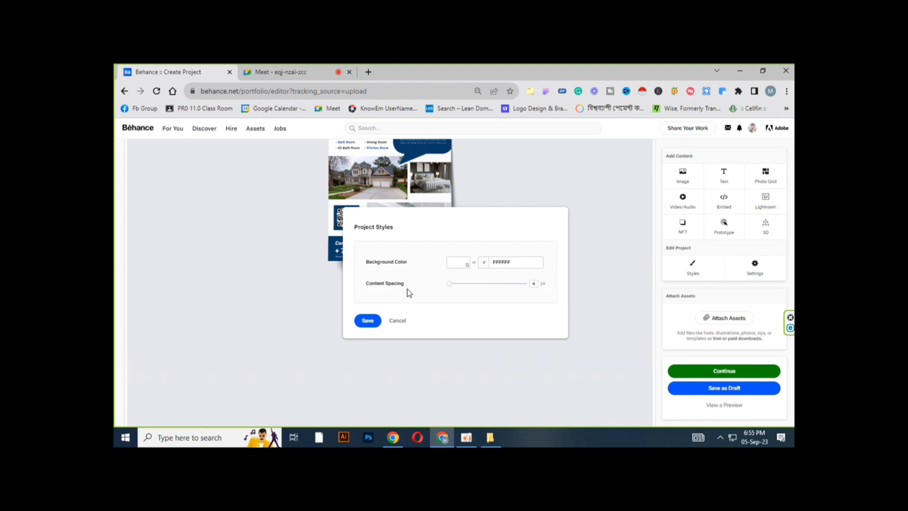
pyautogui.click(367, 320)
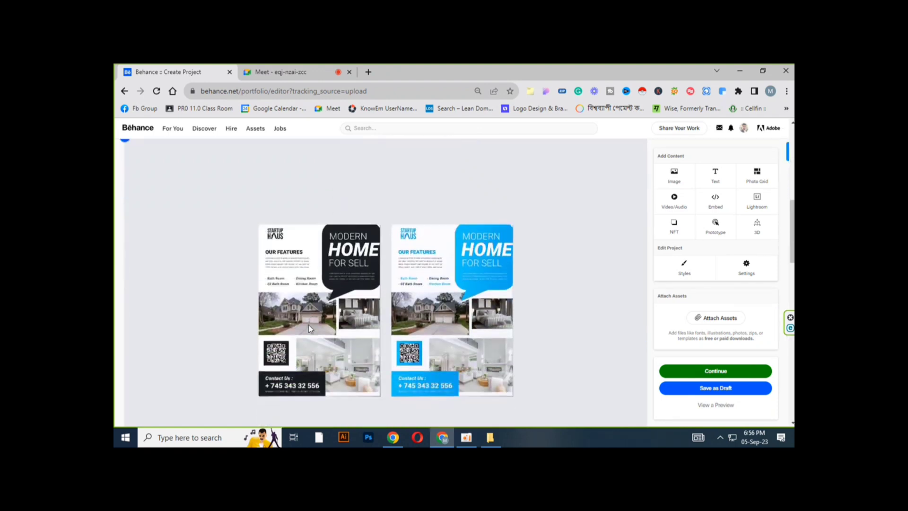
# Step: Insert a text block above the first image and paste the project description into it
pyautogui.scroll(-5, 308, 324)
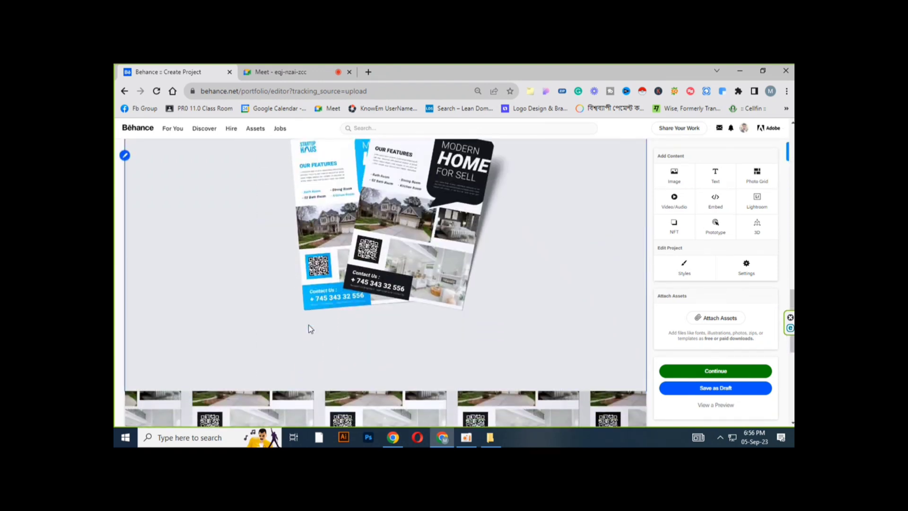
pyautogui.scroll(-5, 308, 325)
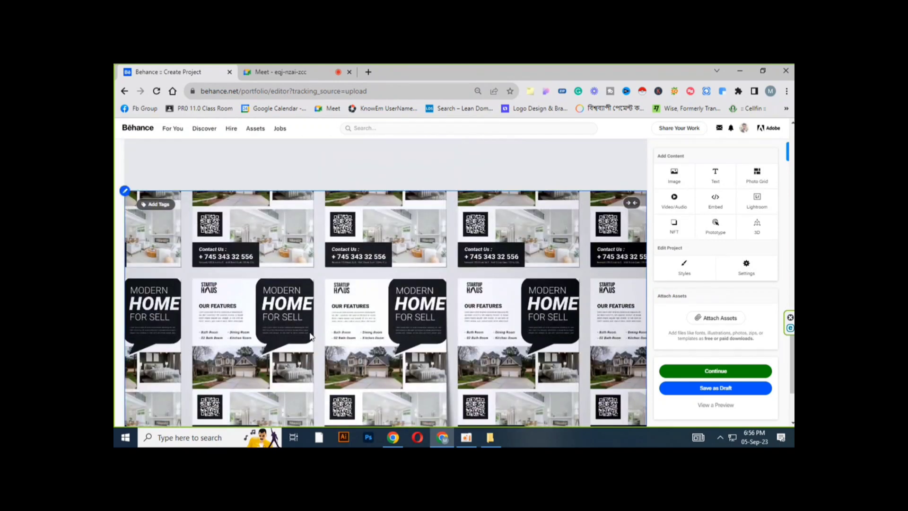
pyautogui.scroll(10, 310, 336)
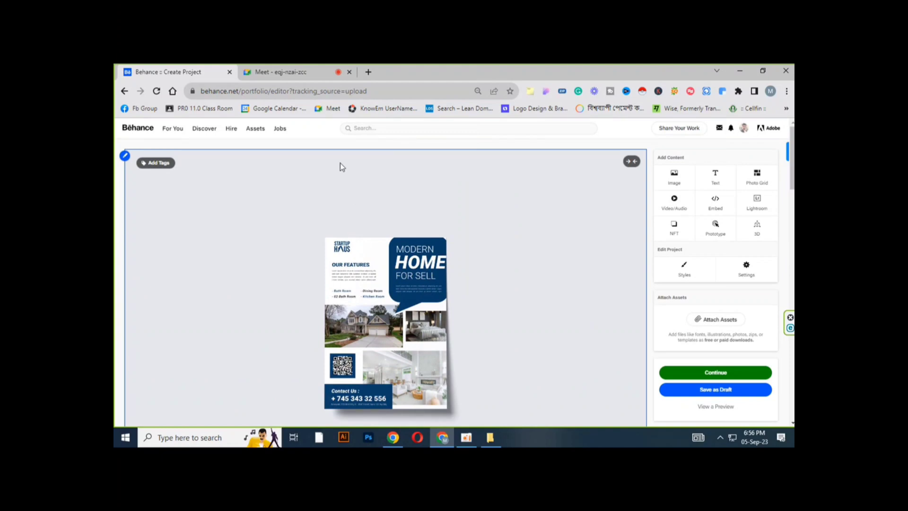
pyautogui.moveTo(340, 155)
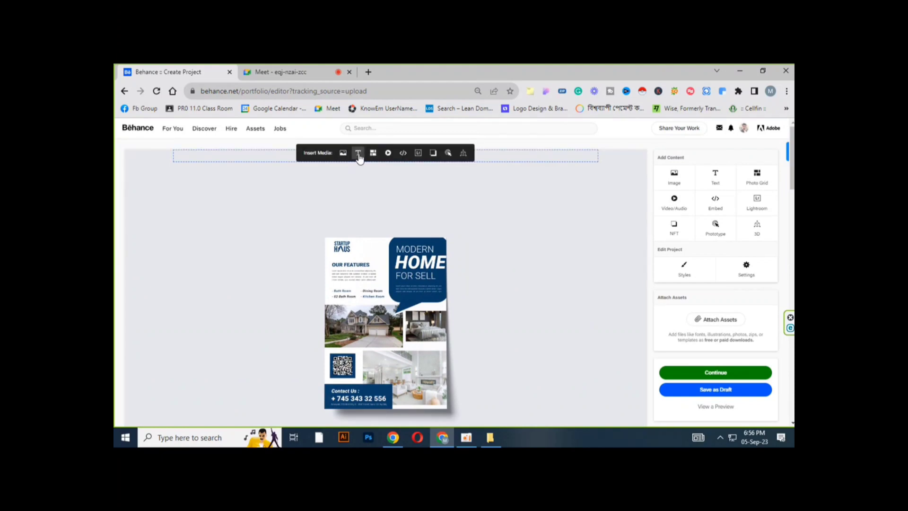
pyautogui.click(358, 156)
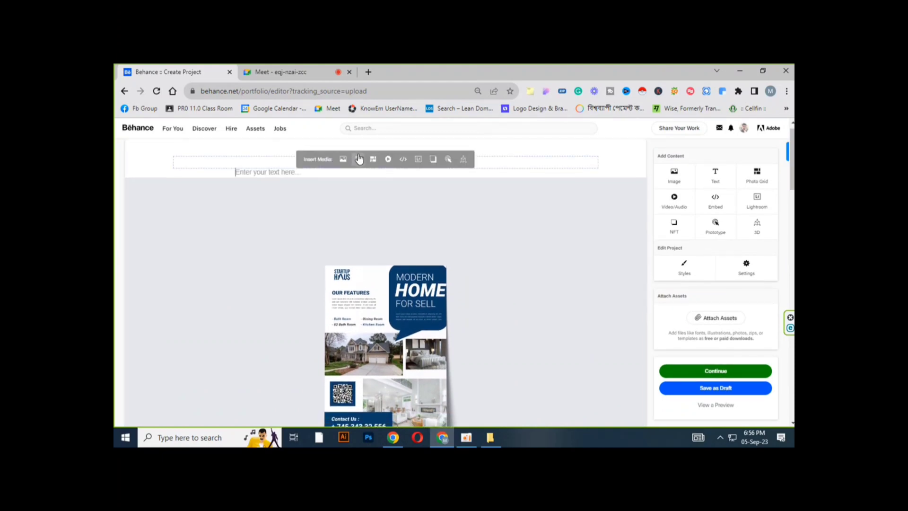
pyautogui.hotkey('ctrl', 'v')
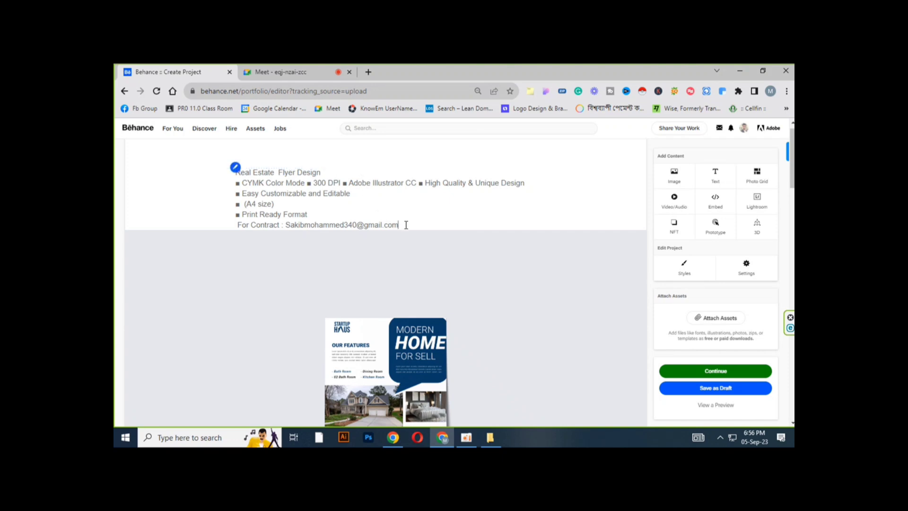
# Step: Center-align the whole description text
pyautogui.moveTo(406, 226); pyautogui.dragTo(231, 172)
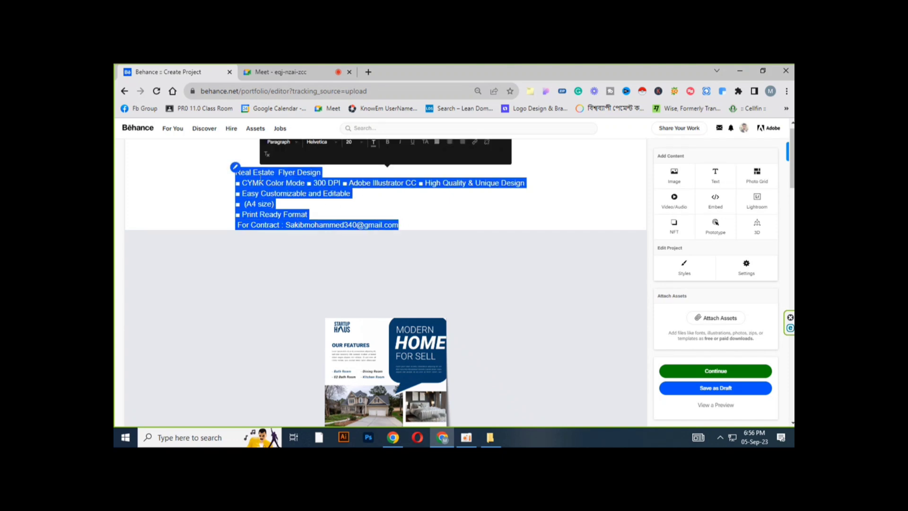
pyautogui.click(450, 141)
pyautogui.click(452, 203)
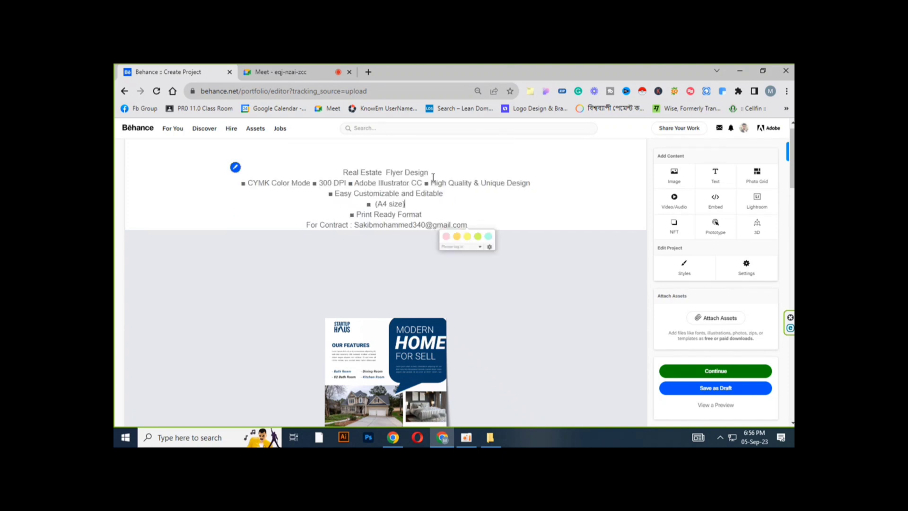
# Step: Set the heading line 'Real Estate Flyer Design' to font size 30
pyautogui.moveTo(433, 177); pyautogui.dragTo(342, 173)
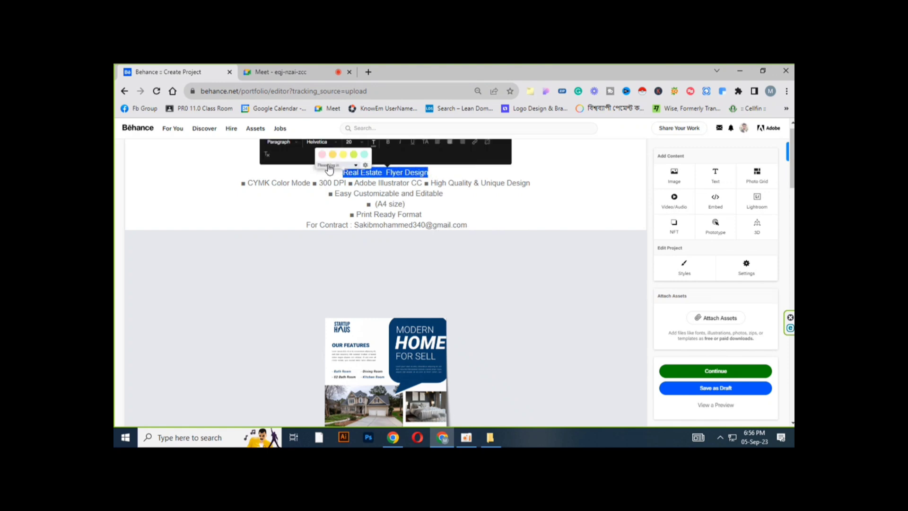
pyautogui.click(362, 142)
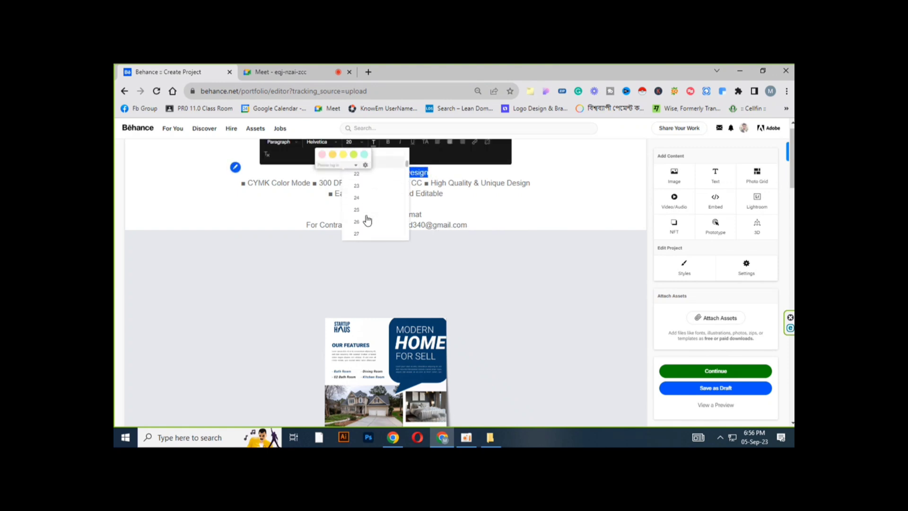
pyautogui.scroll(-3, 368, 220)
pyautogui.click(359, 235)
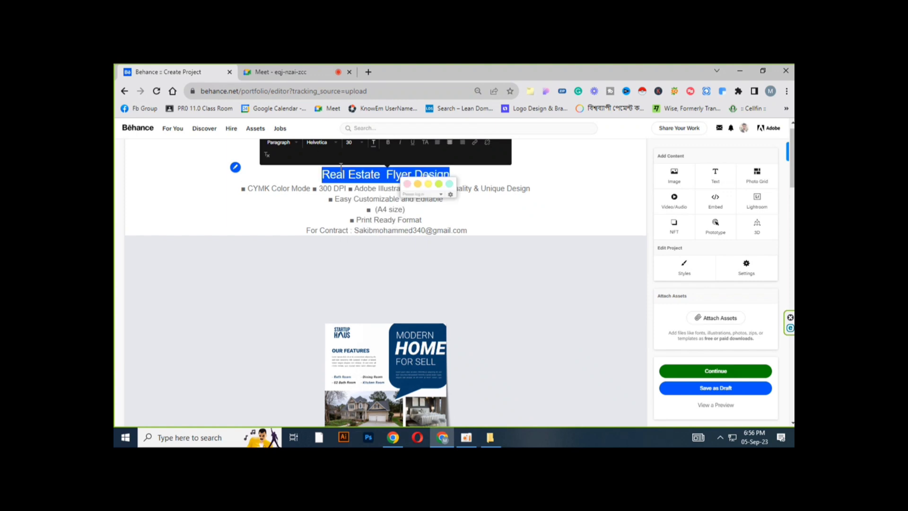
pyautogui.click(294, 197)
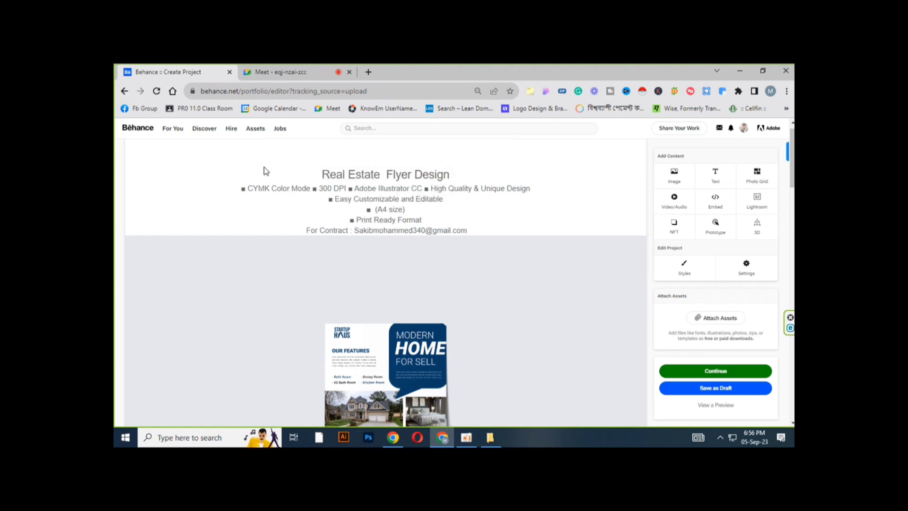
pyautogui.hotkey('ctrl', 'a')
pyautogui.moveTo(358, 161)
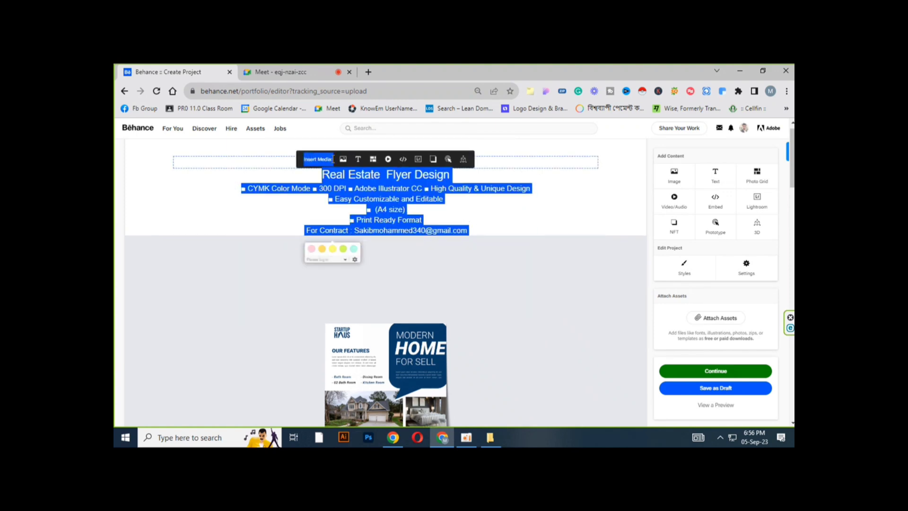
pyautogui.click(358, 161)
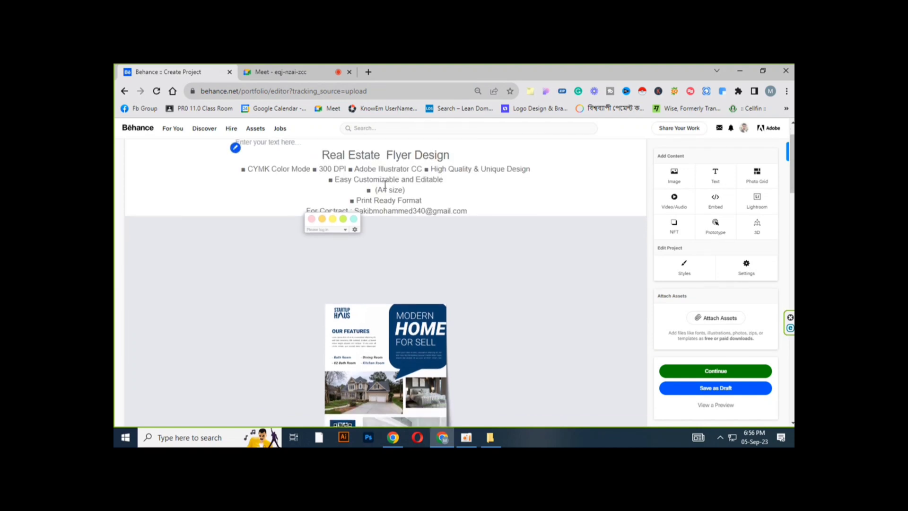
pyautogui.click(275, 197)
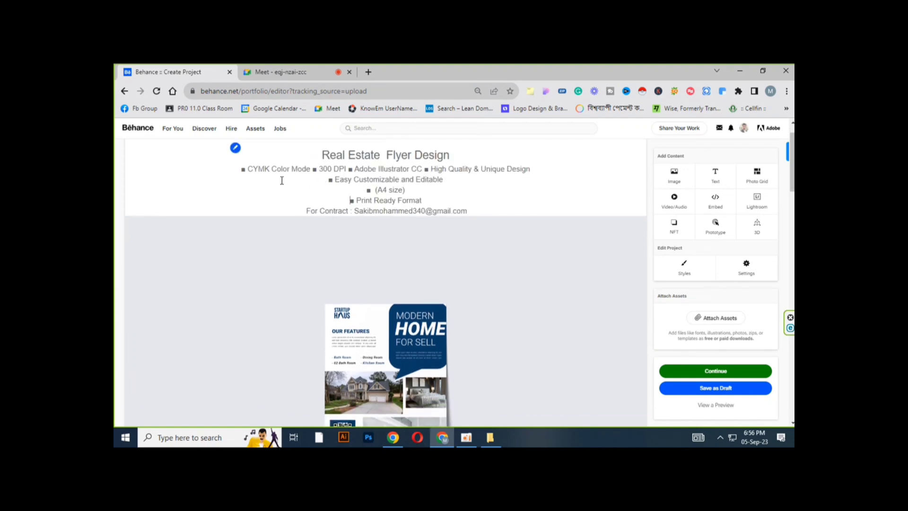
# Step: Select the whole description and confirm a text colour in the colour picker
pyautogui.moveTo(320, 186); pyautogui.dragTo(477, 242)
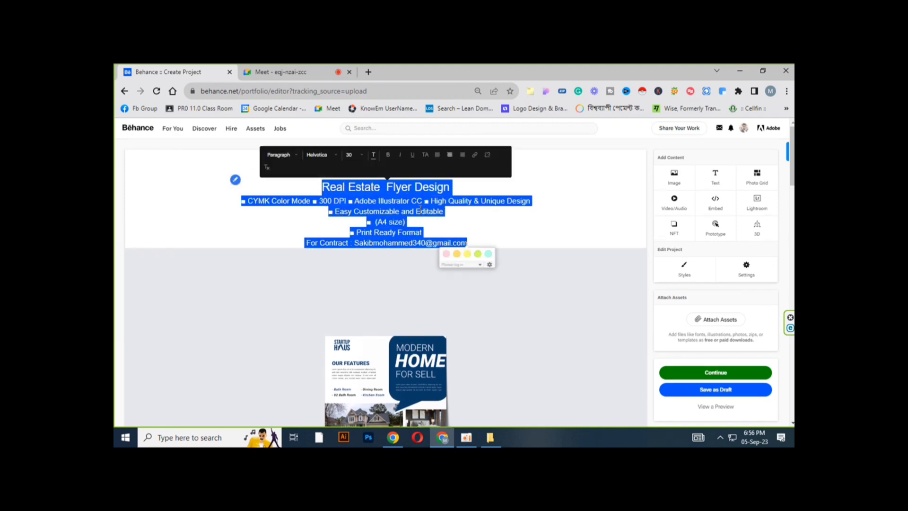
pyautogui.click(373, 155)
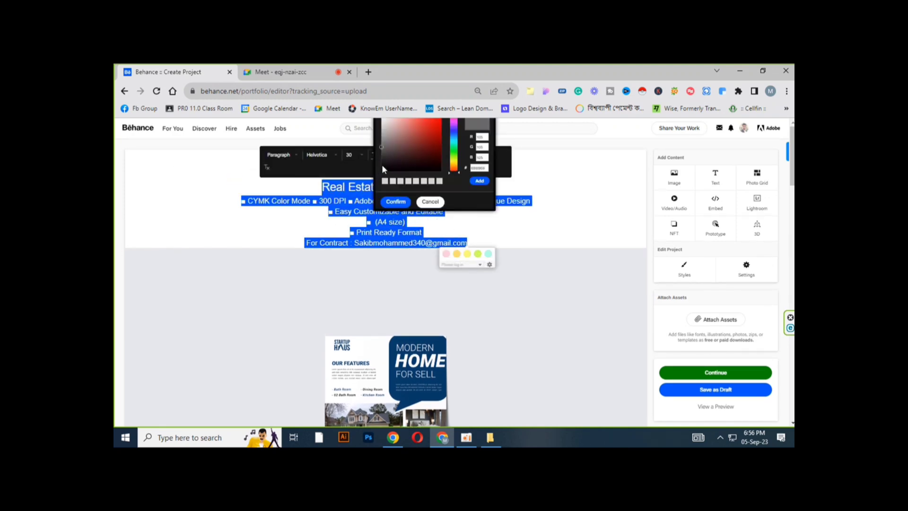
pyautogui.click(395, 202)
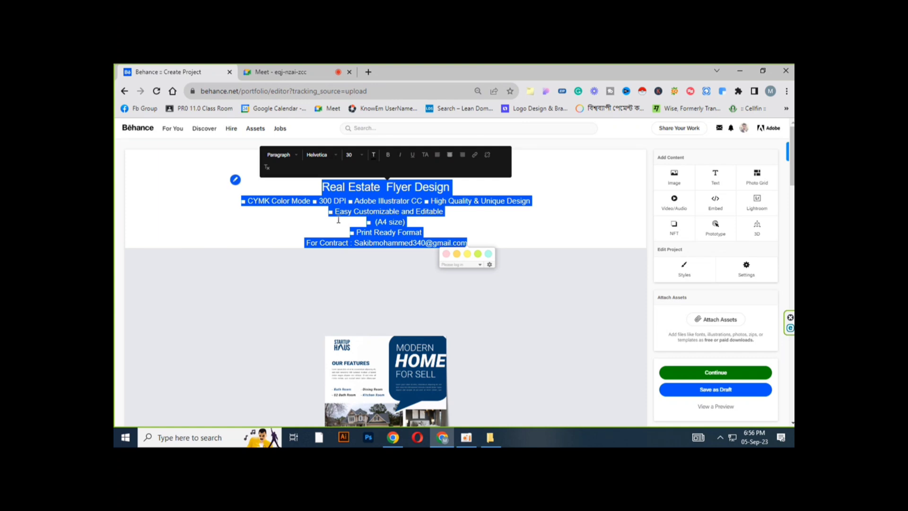
# Step: Make the heading line 'Real Estate Flyer Design' bold
pyautogui.click(322, 209)
pyautogui.moveTo(322, 187); pyautogui.dragTo(450, 187)
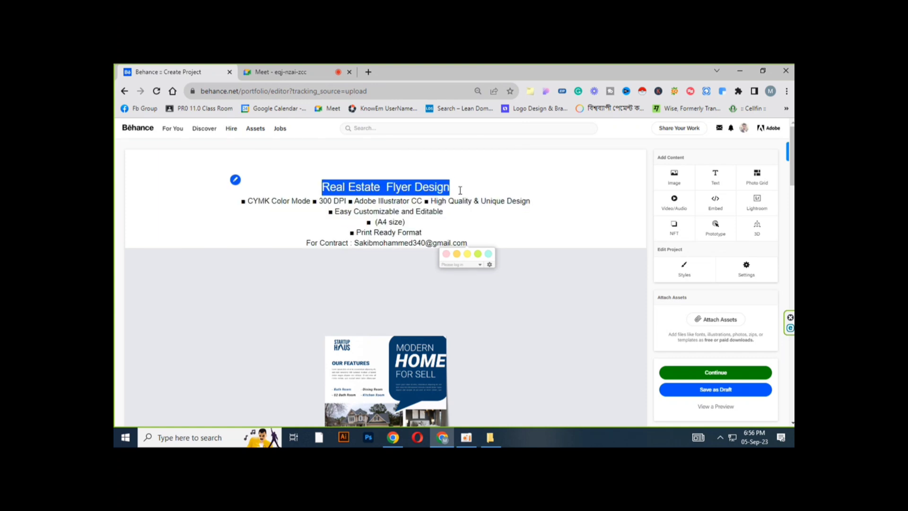
pyautogui.click(386, 156)
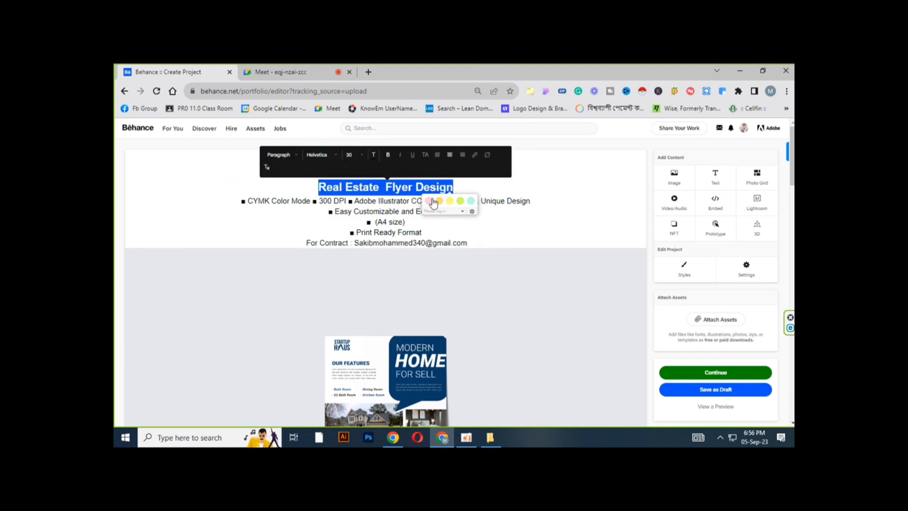
pyautogui.click(462, 228)
# Step: Continue to the project's publishing settings
pyautogui.scroll(-15, 462, 228)
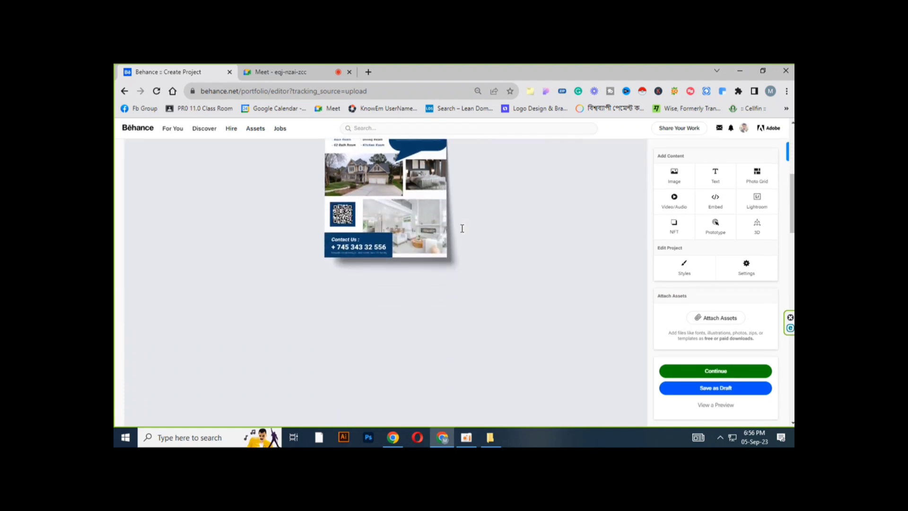
pyautogui.scroll(-5, 462, 229)
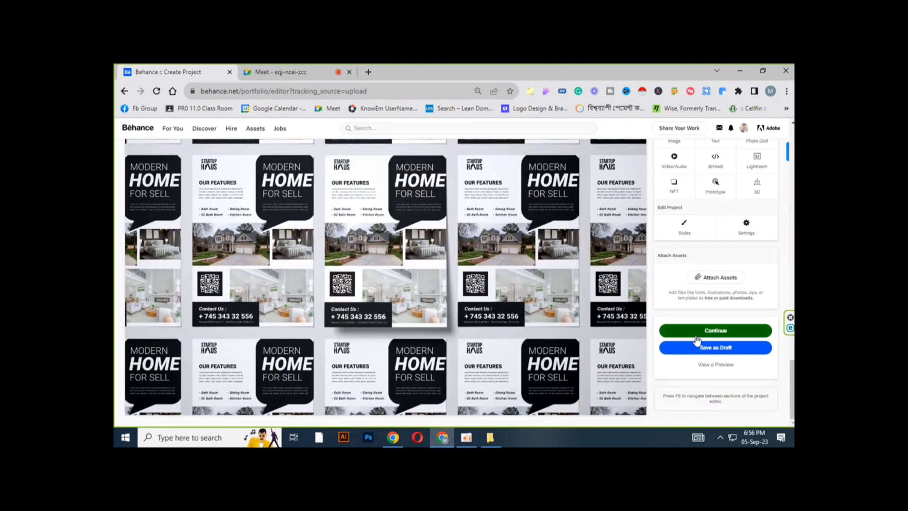
pyautogui.click(697, 331)
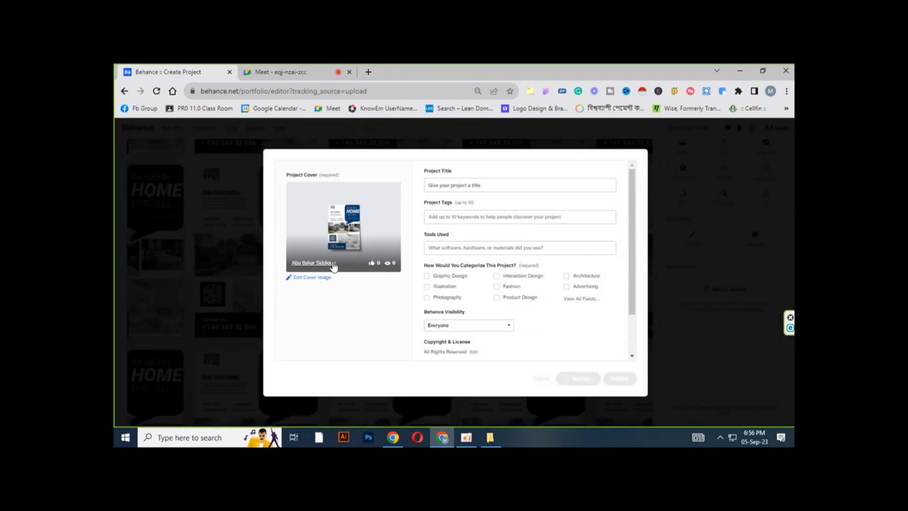
# Step: Replace the project cover with Behance-cover.jpg from the same folder and crop it
pyautogui.click(308, 277)
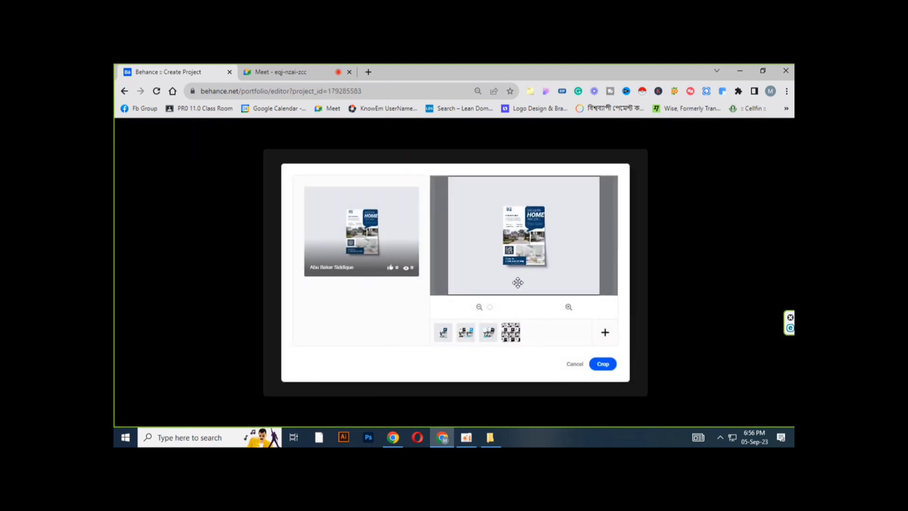
pyautogui.moveTo(492, 307); pyautogui.dragTo(489, 309)
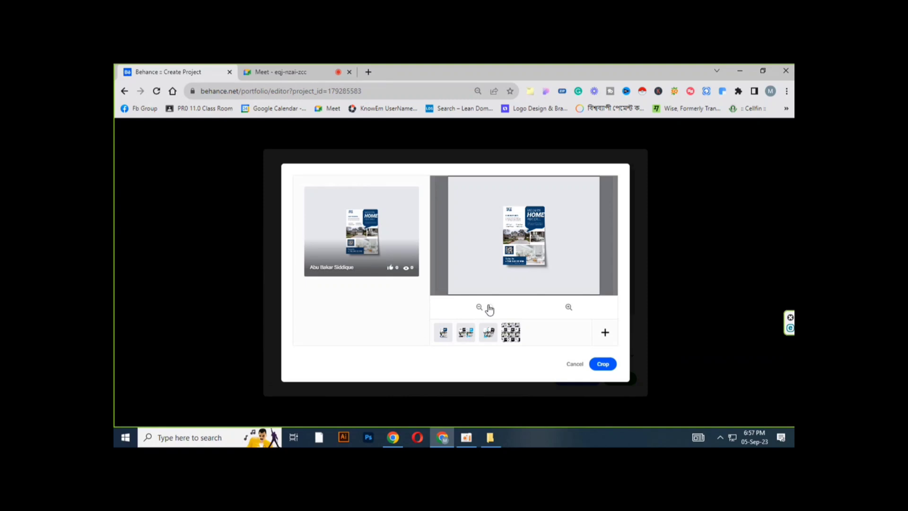
pyautogui.click(605, 334)
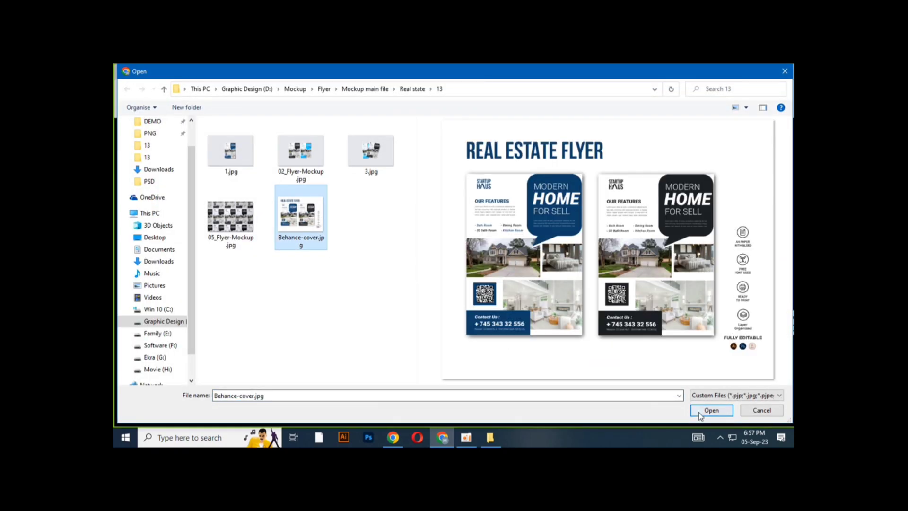
pyautogui.click(709, 411)
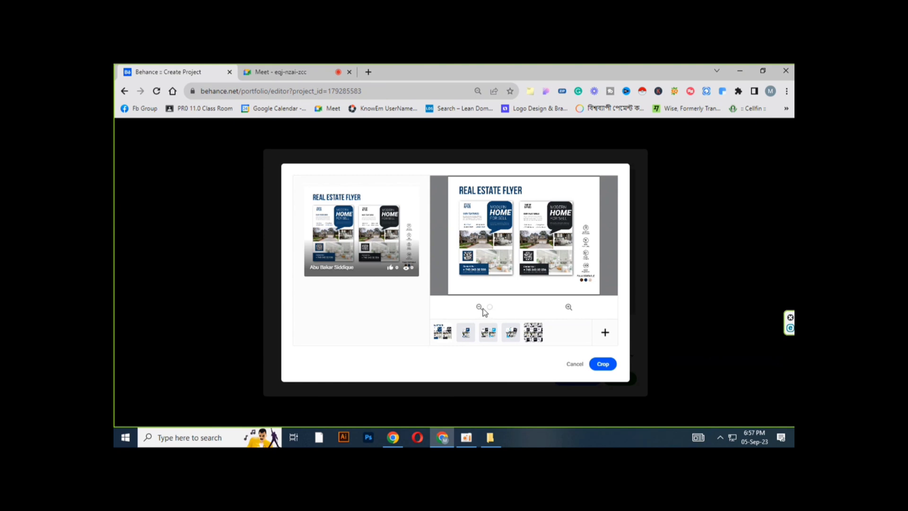
pyautogui.moveTo(489, 311); pyautogui.dragTo(487, 309)
pyautogui.click(597, 365)
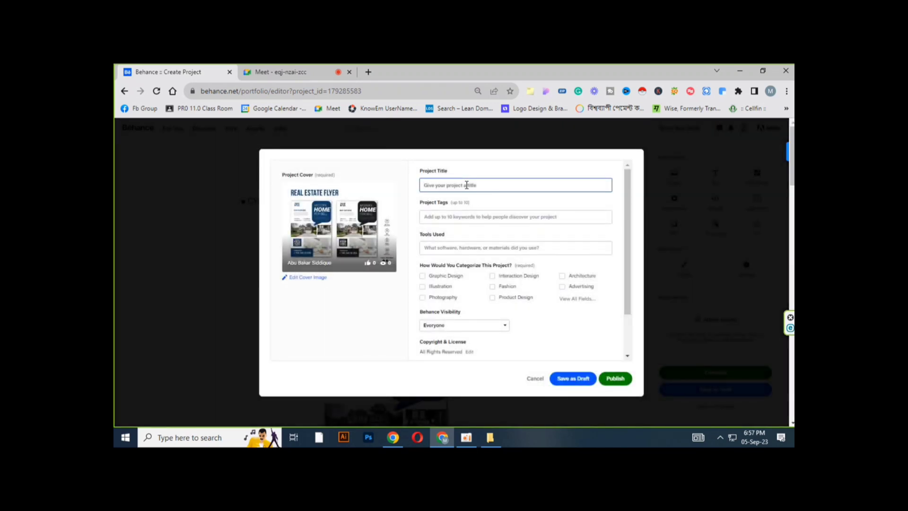
# Step: Title the project Real Estae FLyer
pyautogui.write('Real Estae FLyer')
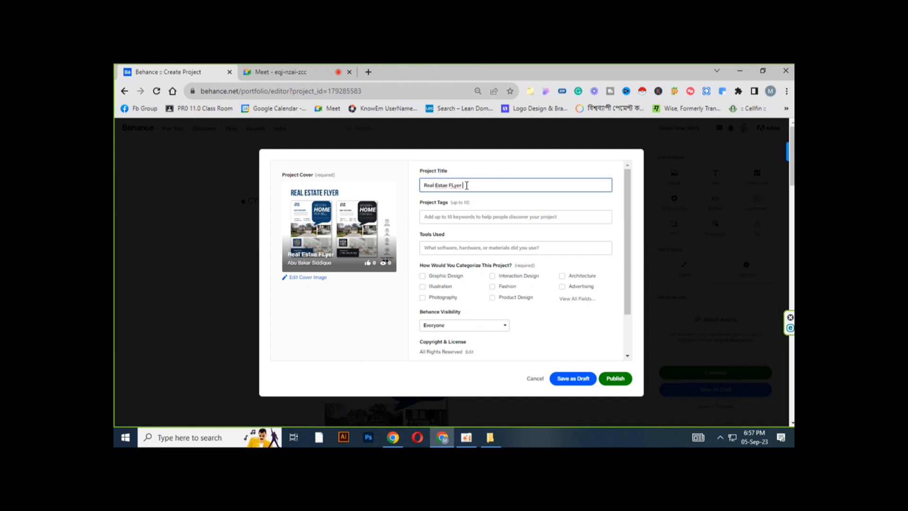
# Step: Correct the project title to Real Estate flyer Design
pyautogui.press('BackSpace')
pyautogui.press('BackSpace')
pyautogui.press('BackSpace')
pyautogui.press('BackSpace')
pyautogui.press('BackSpace')
pyautogui.press('BackSpace')
pyautogui.write('flyer Design')
# Step: Add the project tags flyer and flyer design
pyautogui.click(464, 216)
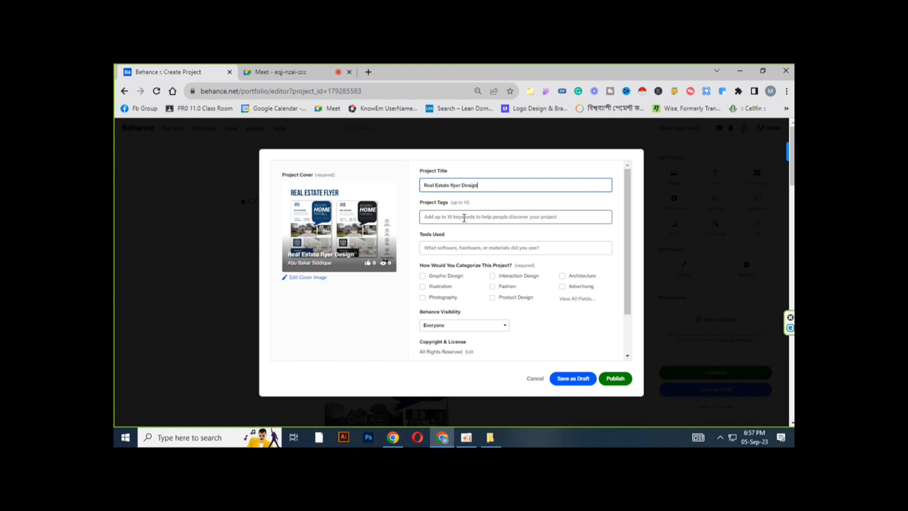
pyautogui.write('flg')
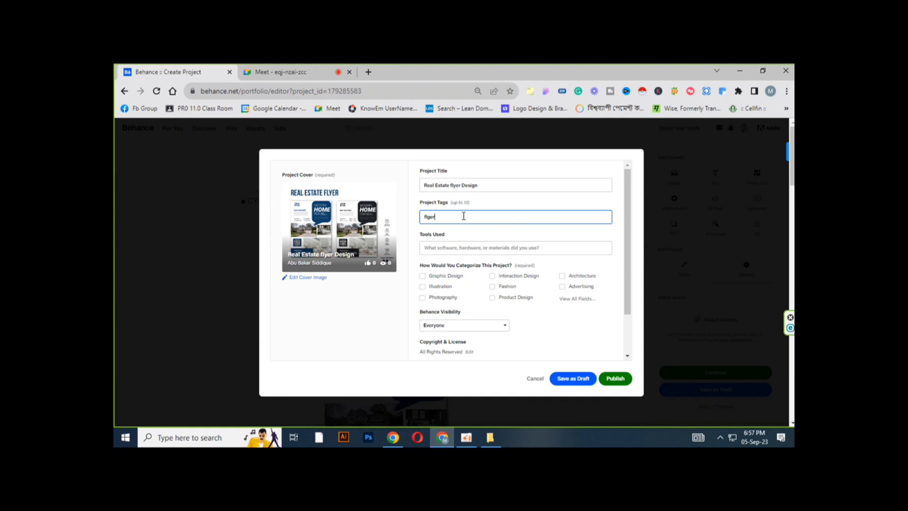
pyautogui.write('lyer')
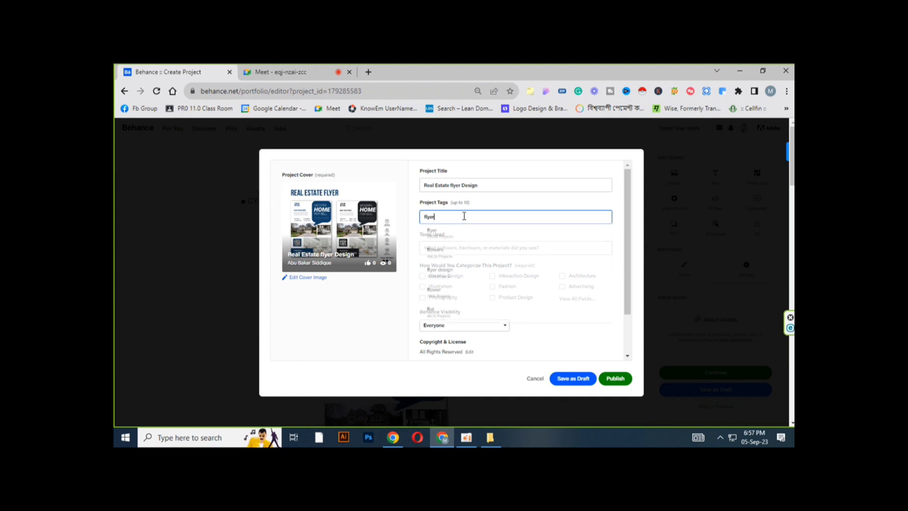
pyautogui.press('Return')
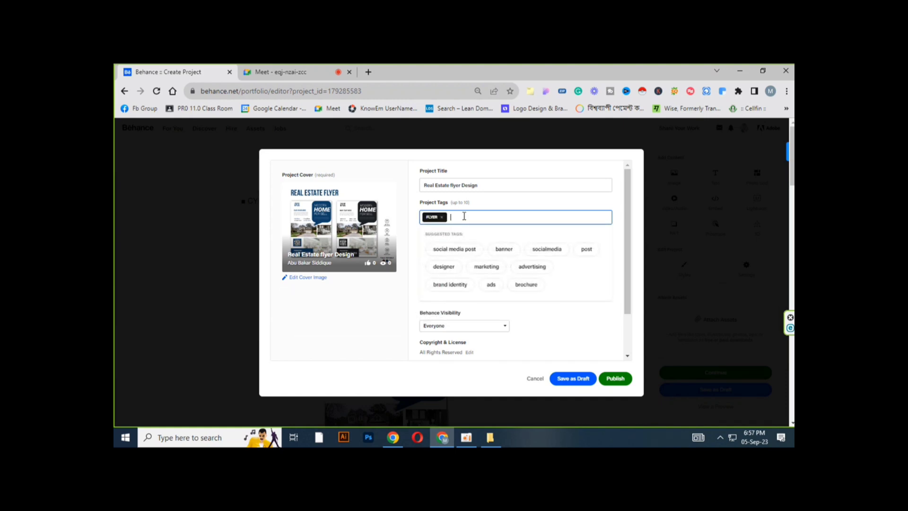
pyautogui.write('fl')
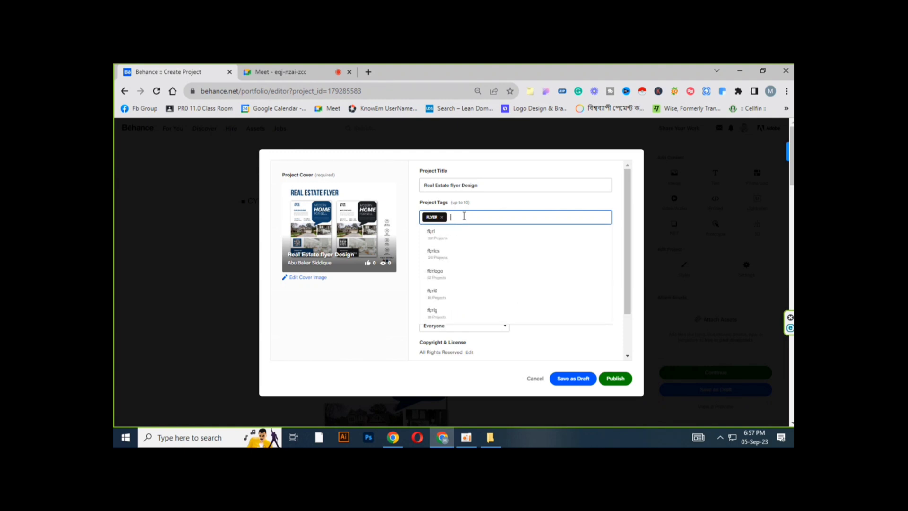
pyautogui.write('flyer')
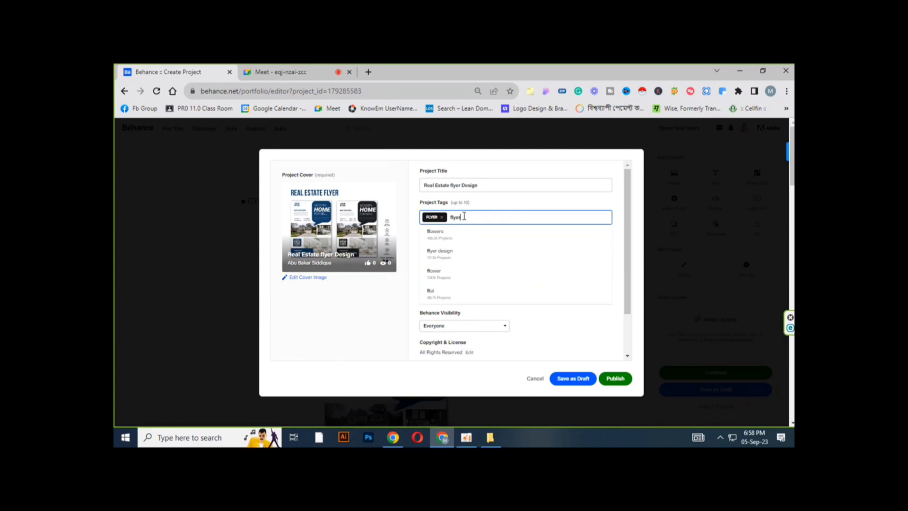
pyautogui.write(' design')
pyautogui.press('Return')
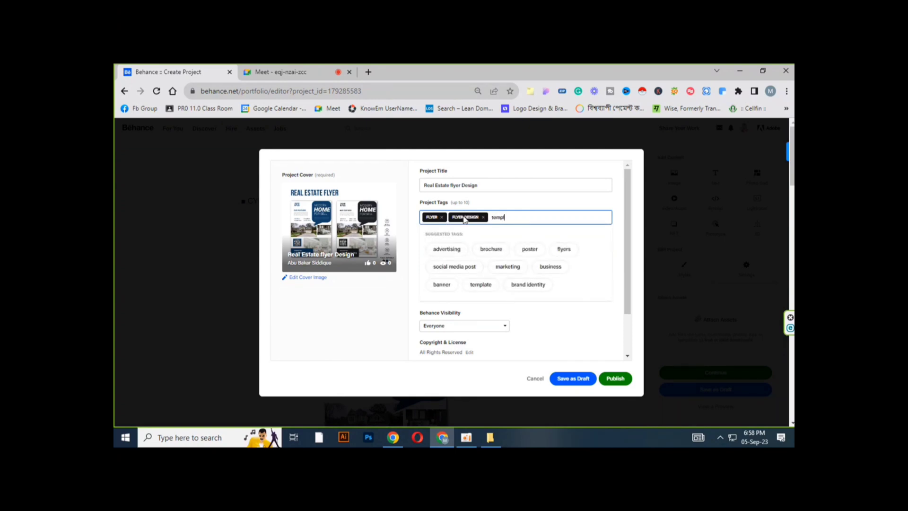
# Step: Add the tags template and poster design from the tag suggestions
pyautogui.write('templae')
pyautogui.press('BackSpace')
pyautogui.press('BackSpace')
pyautogui.press('BackSpace')
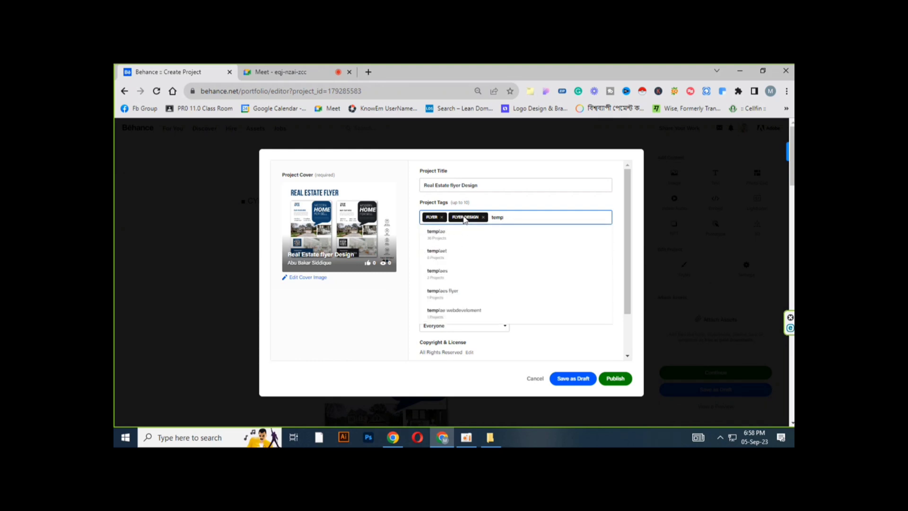
pyautogui.write('late')
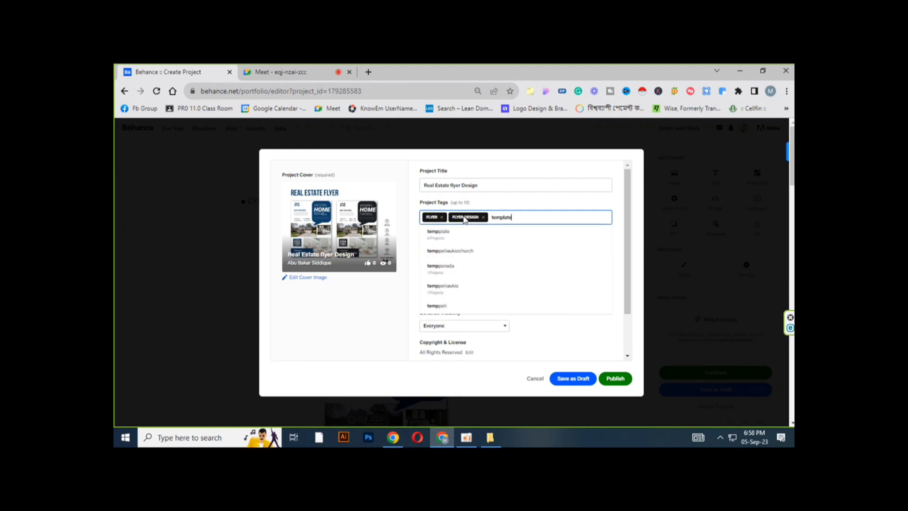
pyautogui.click(439, 234)
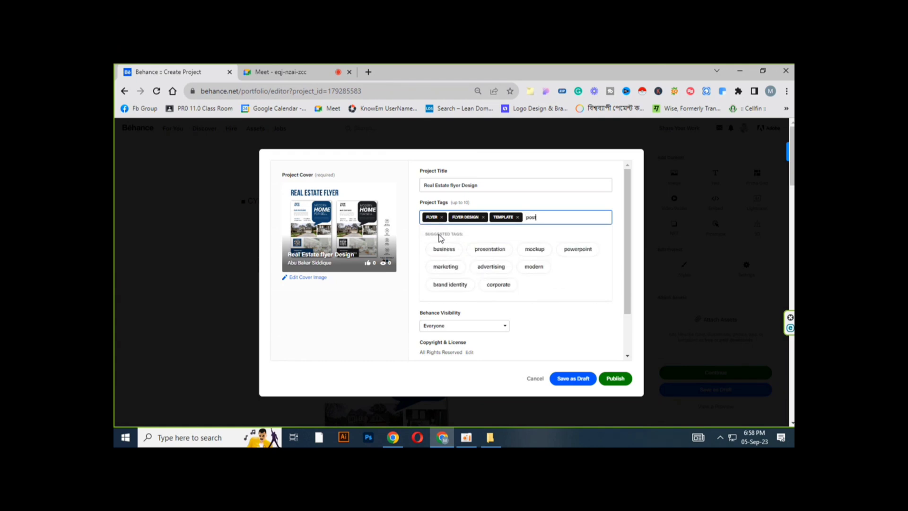
pyautogui.write('poster design')
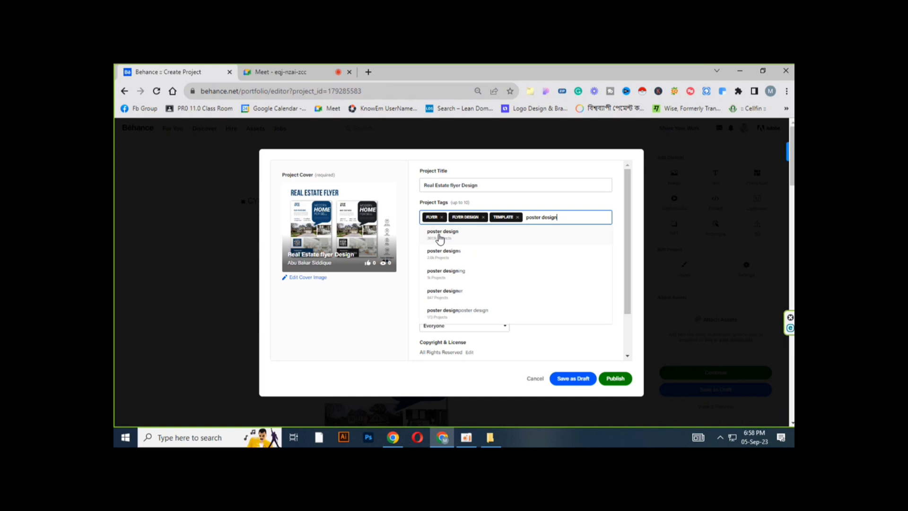
pyautogui.click(439, 236)
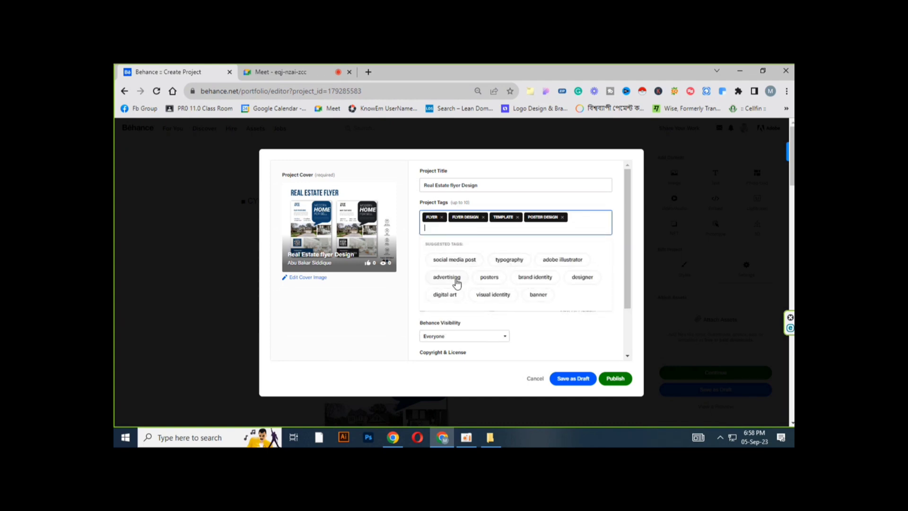
# Step: Add the suggested tags advertising, ads and marketing
pyautogui.click(453, 279)
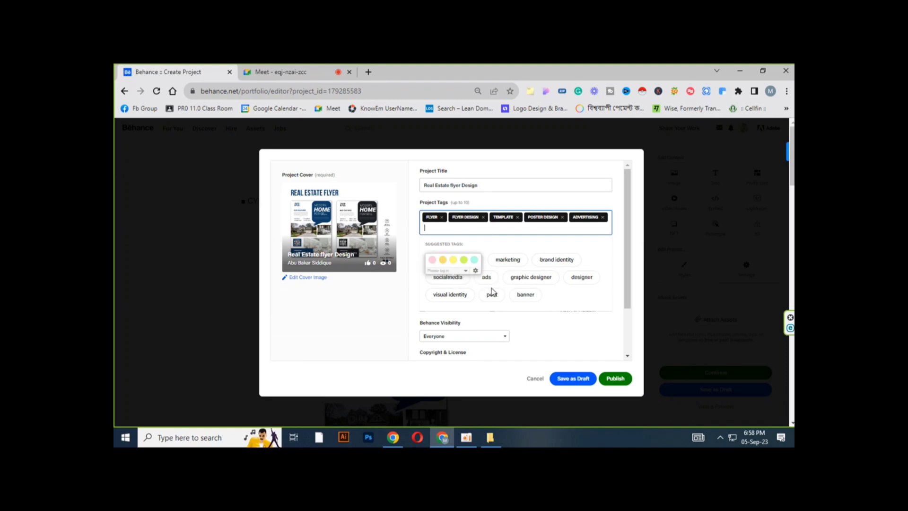
pyautogui.click(487, 282)
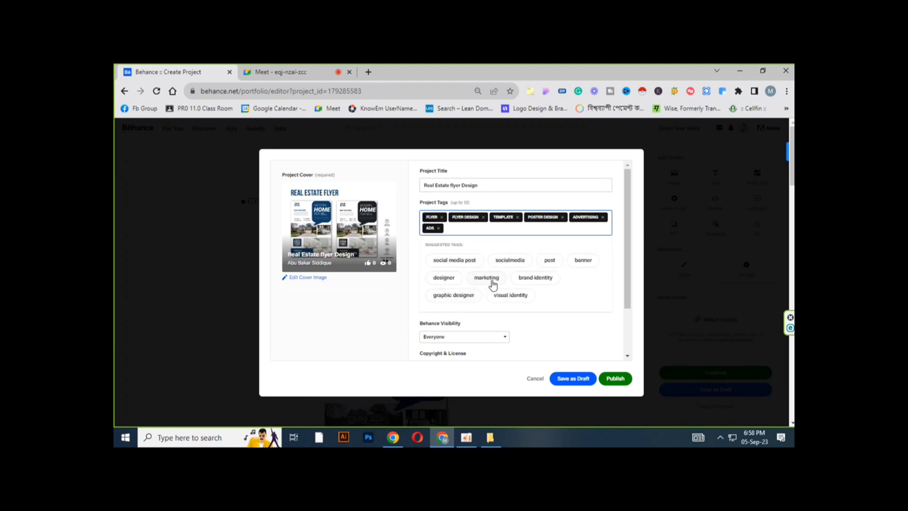
pyautogui.click(485, 279)
# Step: Categorize the project as Illustration and publish it
pyautogui.scroll(-2, 485, 279)
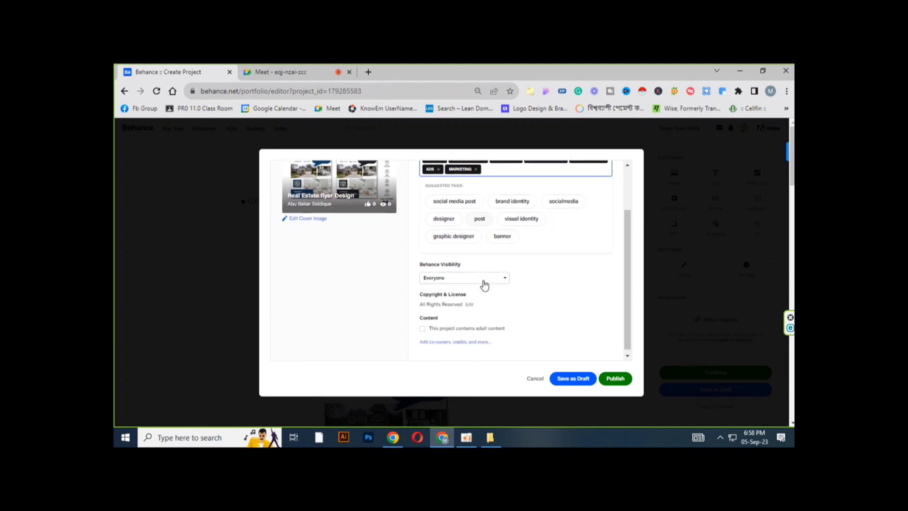
pyautogui.scroll(2, 485, 277)
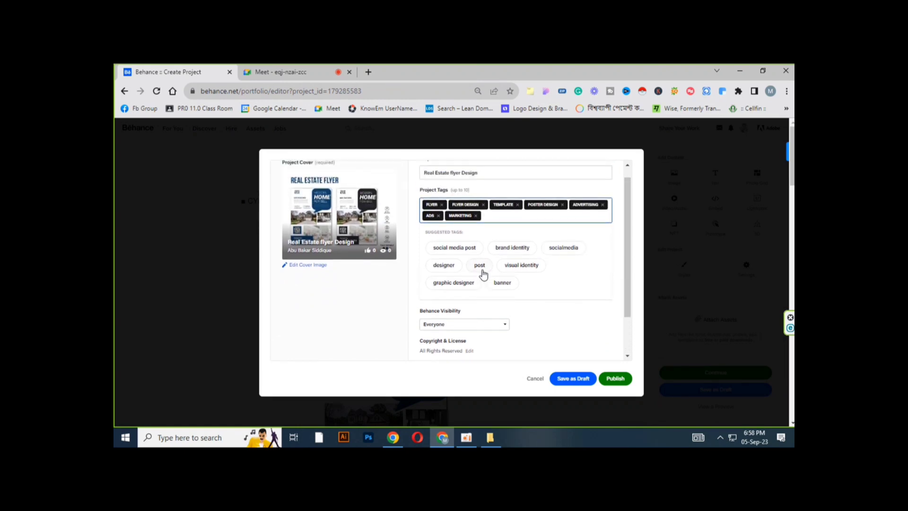
pyautogui.scroll(-1, 483, 273)
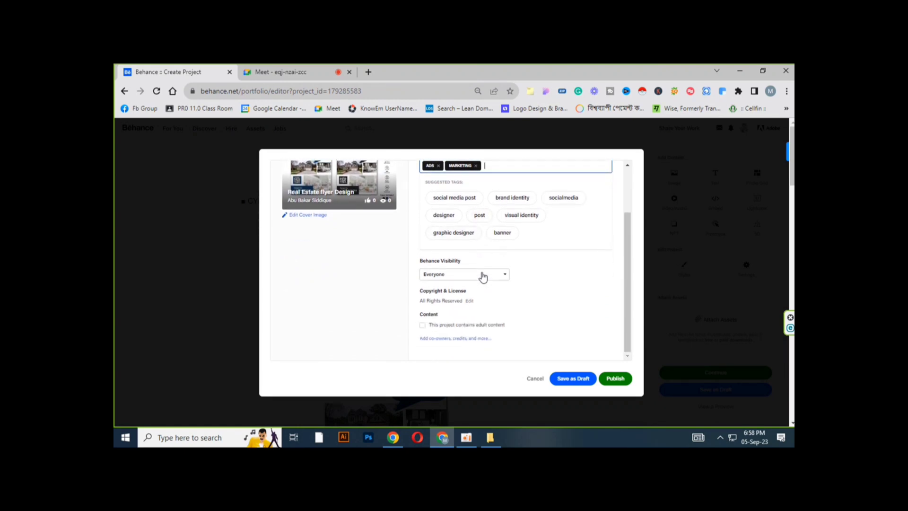
pyautogui.click(538, 269)
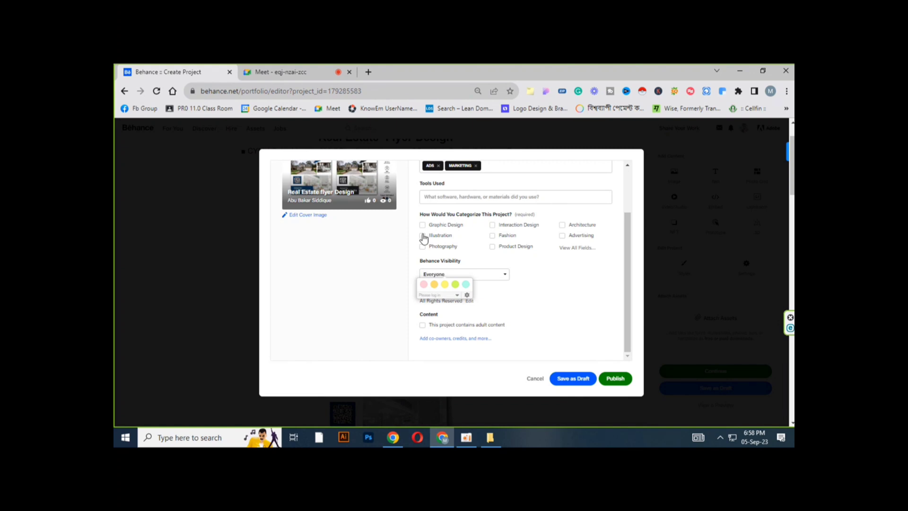
pyautogui.click(423, 235)
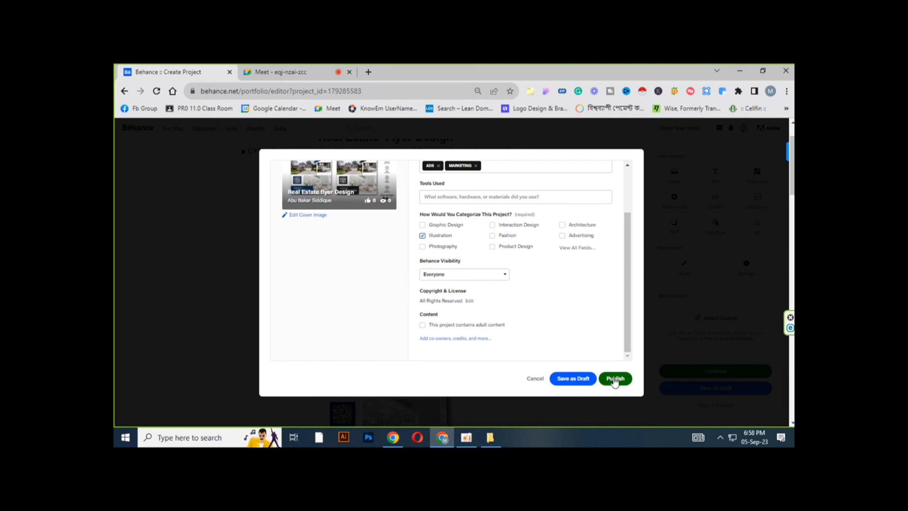
pyautogui.click(613, 379)
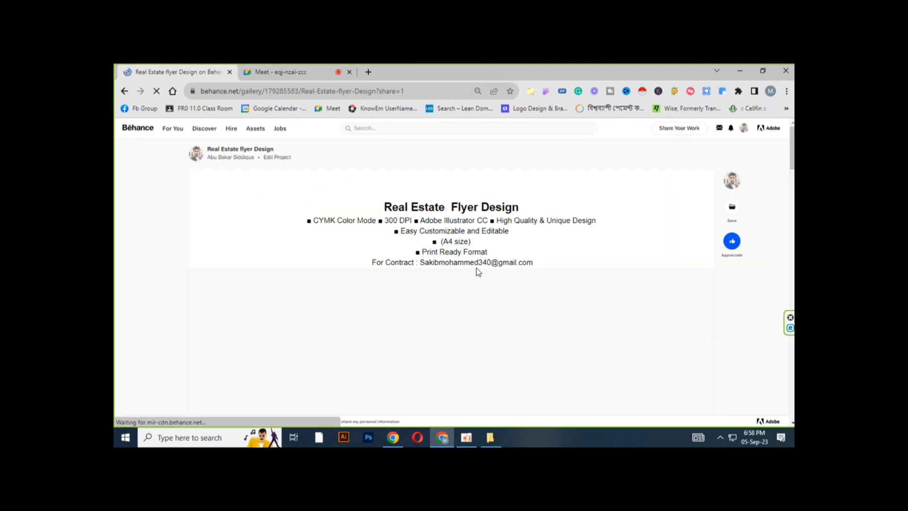
# Step: Copy the published project's share link and close the promotion dialog
pyautogui.scroll(-6, 476, 268)
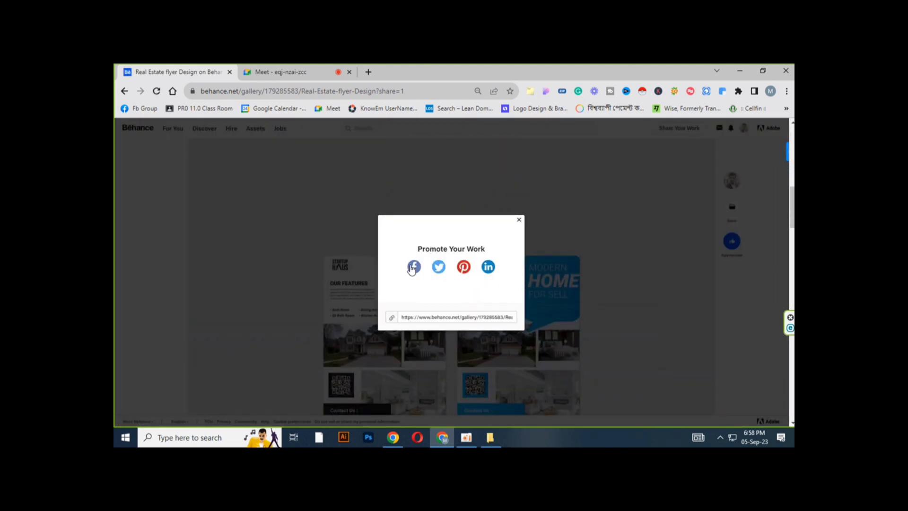
pyautogui.click(392, 320)
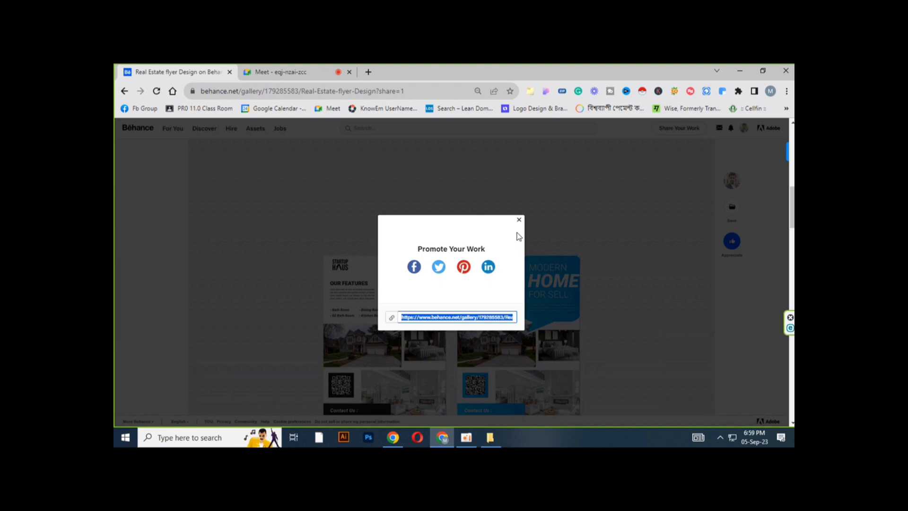
pyautogui.click(518, 219)
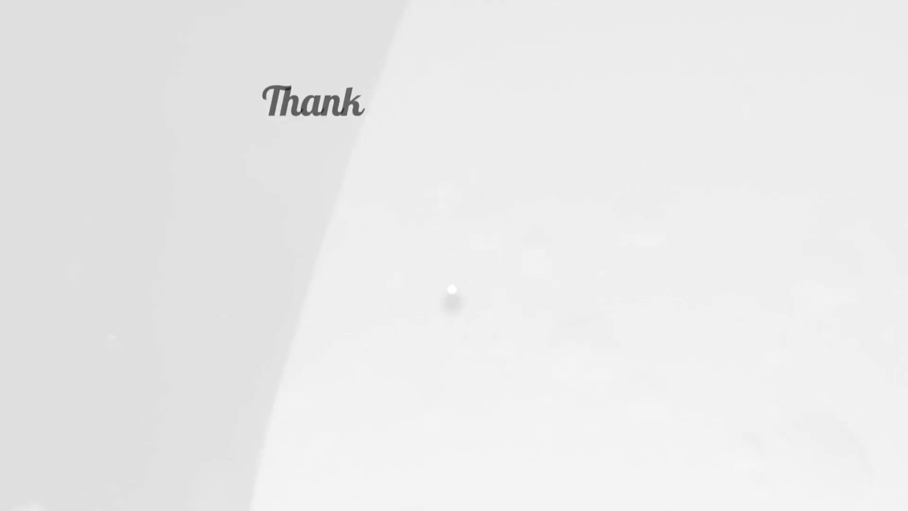